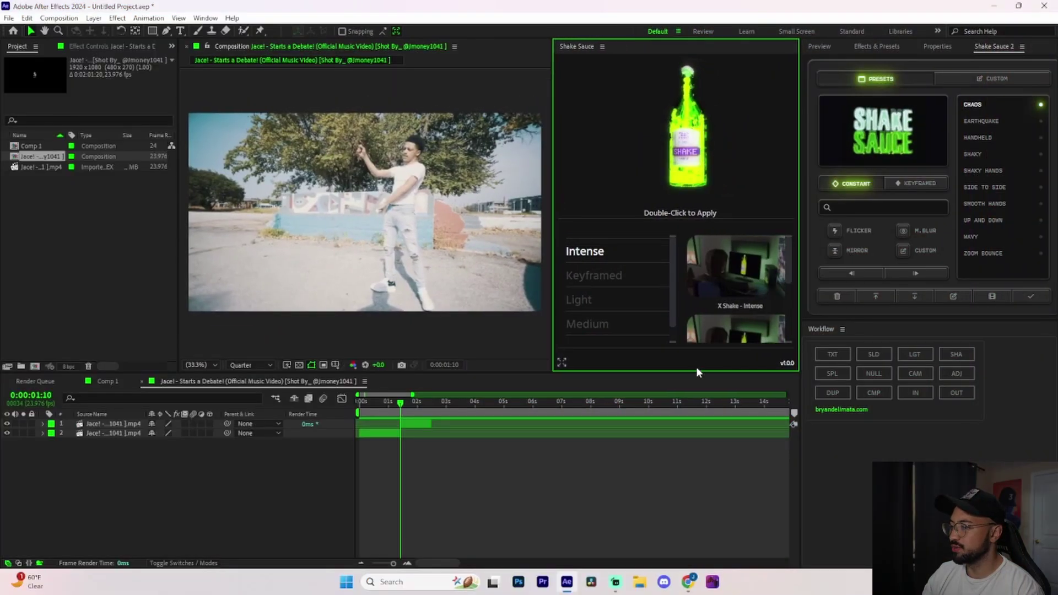
- Enlarge the timeline area and browse the previews of all the shake presets in the original Shake Sauce
{"action": "left_click_drag", "start_coordinate": [656, 373], "coordinate": [805, 319]}
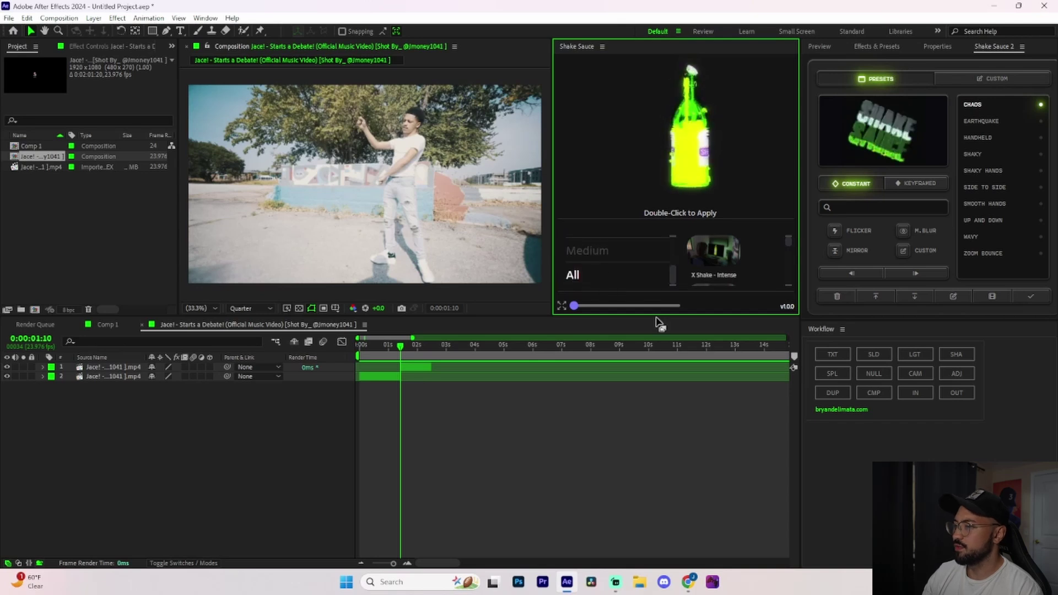
{"action": "scroll", "coordinate": [756, 253], "scroll_direction": "down", "scroll_amount": 2}
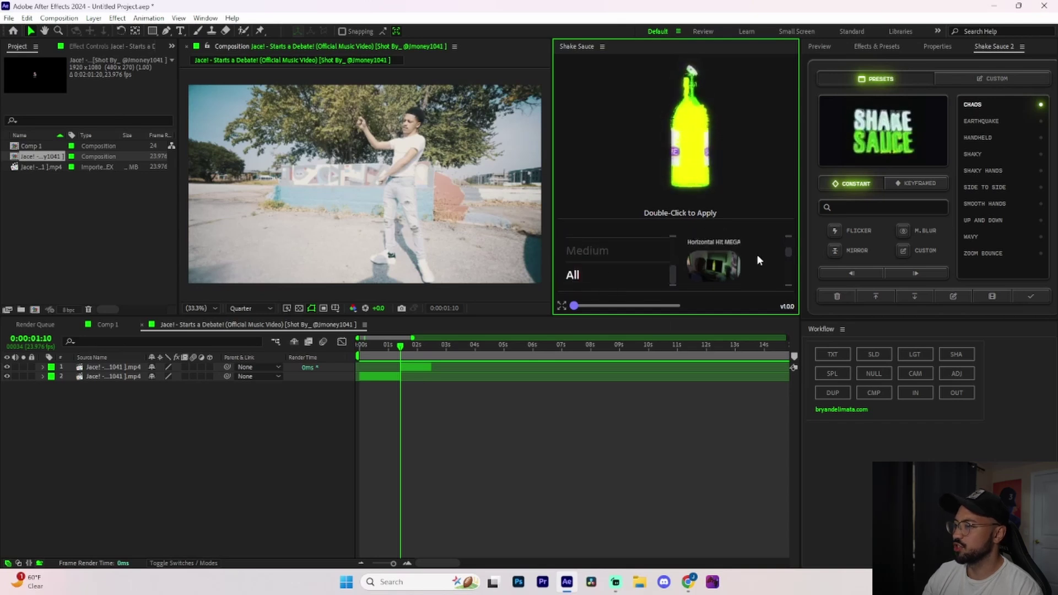
{"action": "scroll", "coordinate": [754, 260], "scroll_direction": "up", "scroll_amount": 2}
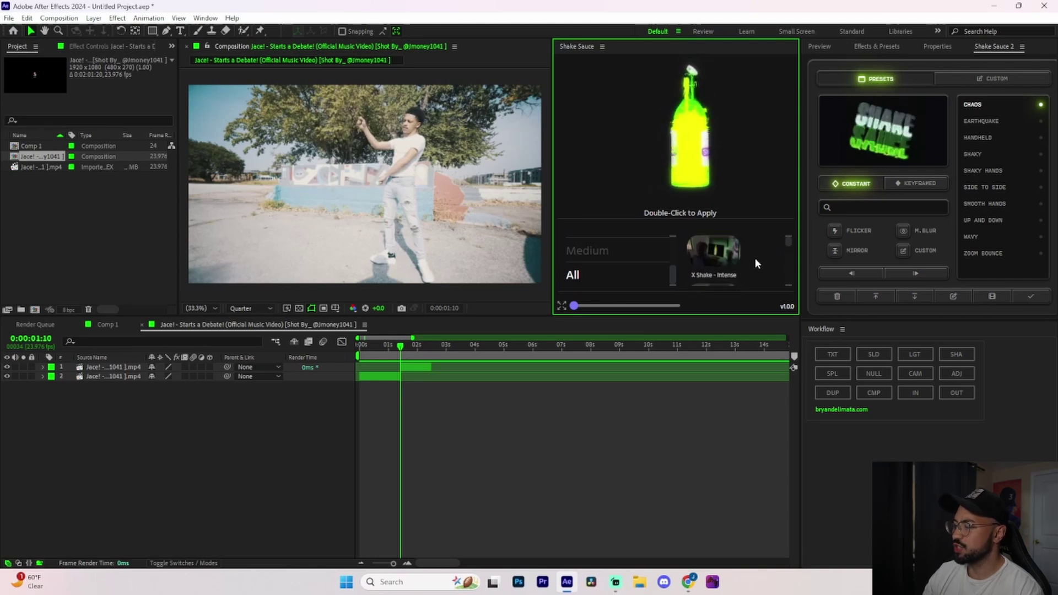
{"action": "mouse_move", "coordinate": [722, 258]}
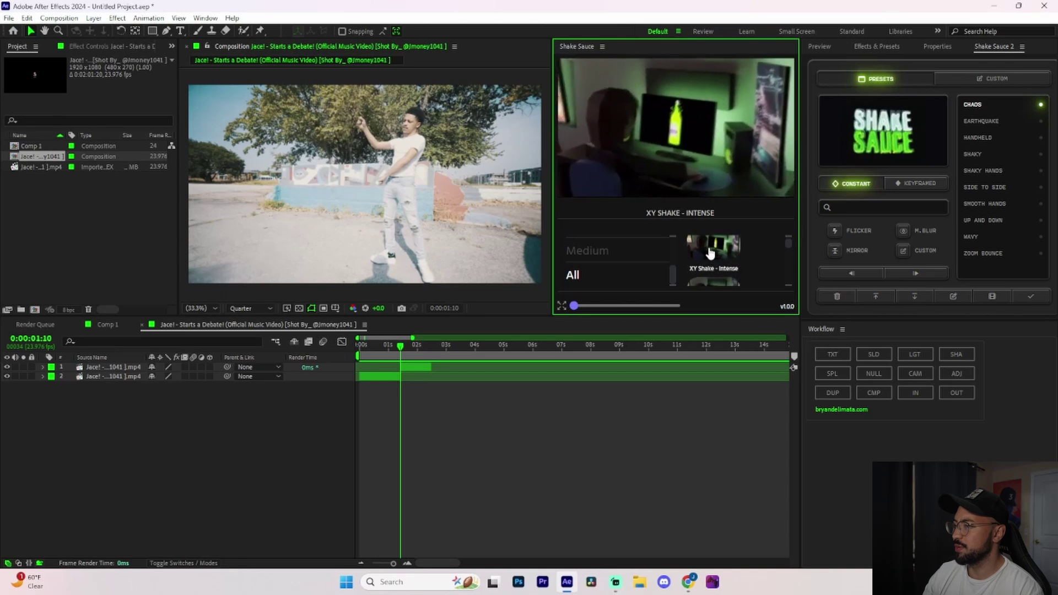
{"action": "scroll", "coordinate": [714, 255], "scroll_direction": "down", "scroll_amount": 1}
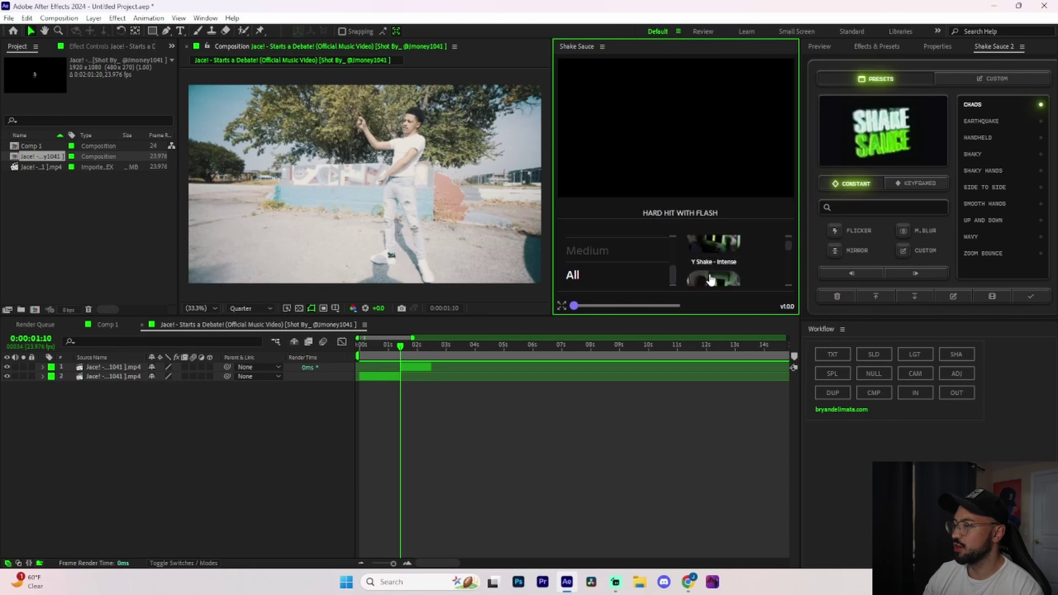
{"action": "scroll", "coordinate": [738, 274], "scroll_direction": "down", "scroll_amount": 1}
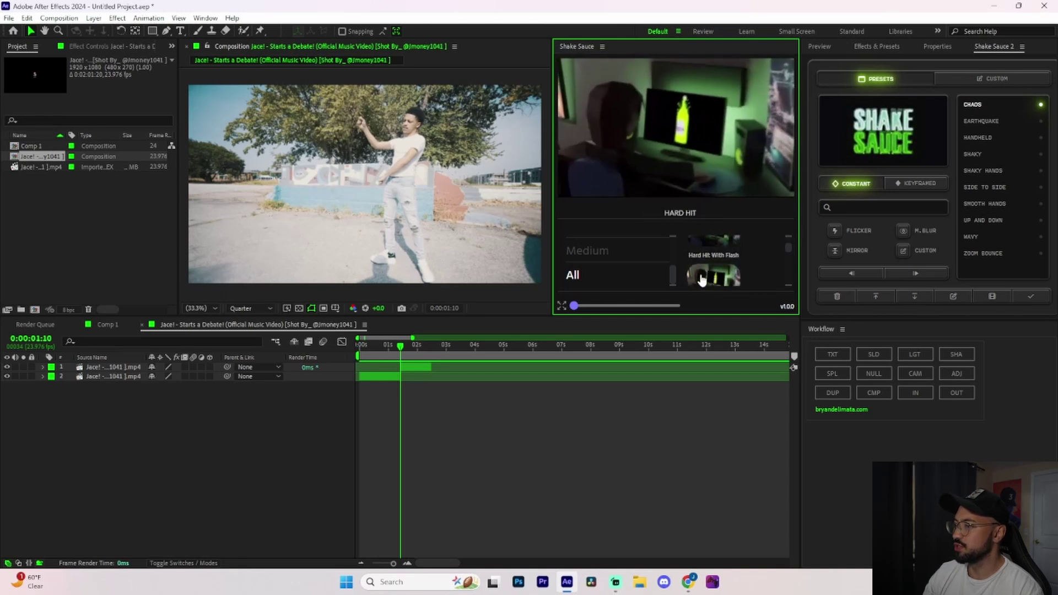
{"action": "scroll", "coordinate": [749, 259], "scroll_direction": "down", "scroll_amount": 1}
{"action": "scroll", "coordinate": [752, 267], "scroll_direction": "down", "scroll_amount": 1}
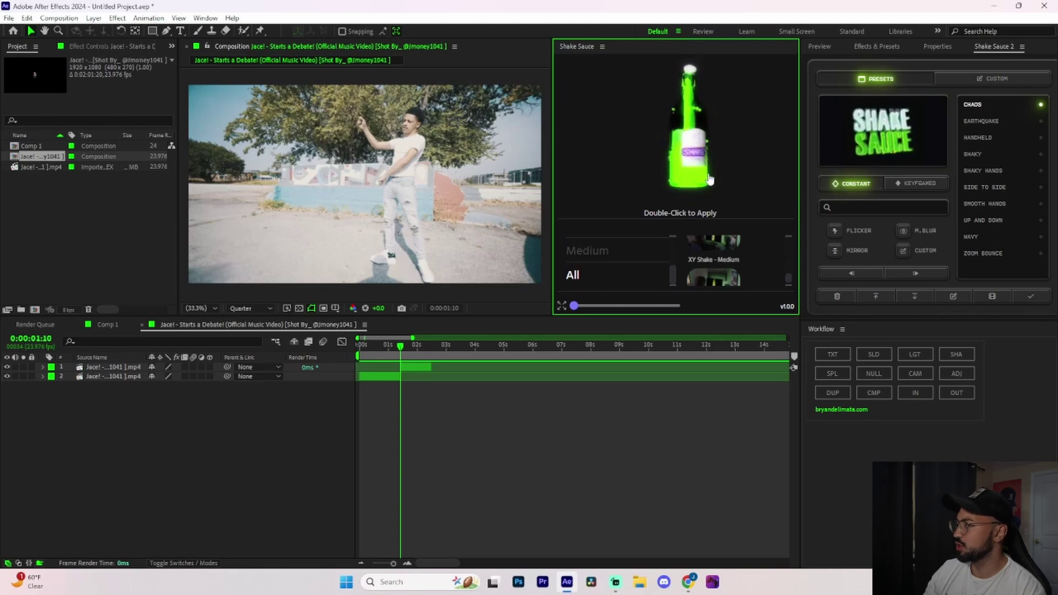
- Examine the keyframed presets in Shake Sauce 2 and the original Shake Sauce, returning Shake Sauce 2 to constant presets
{"action": "left_click", "coordinate": [915, 184]}
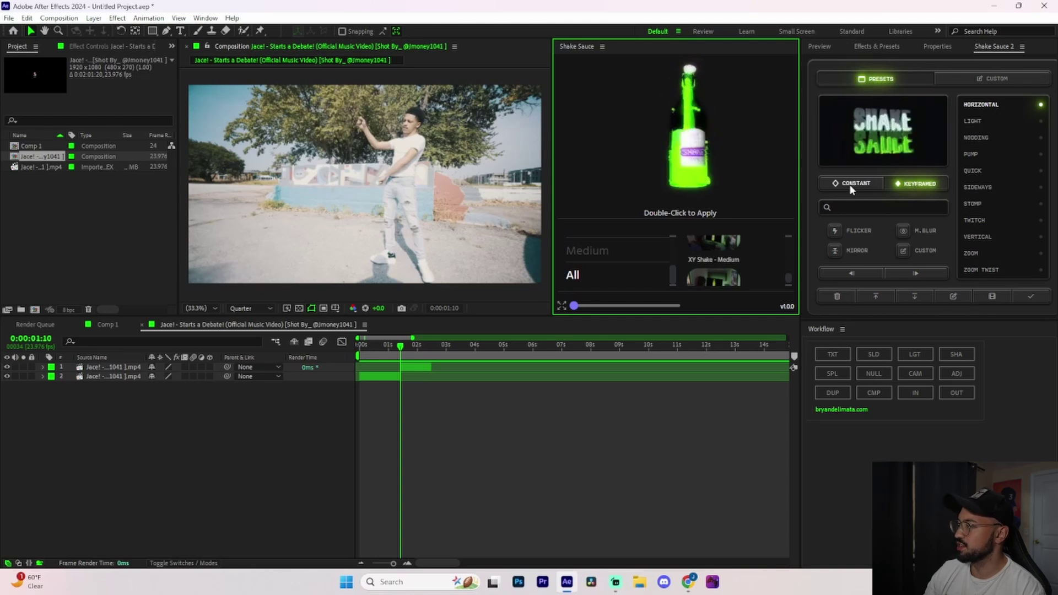
{"action": "left_click", "coordinate": [610, 278]}
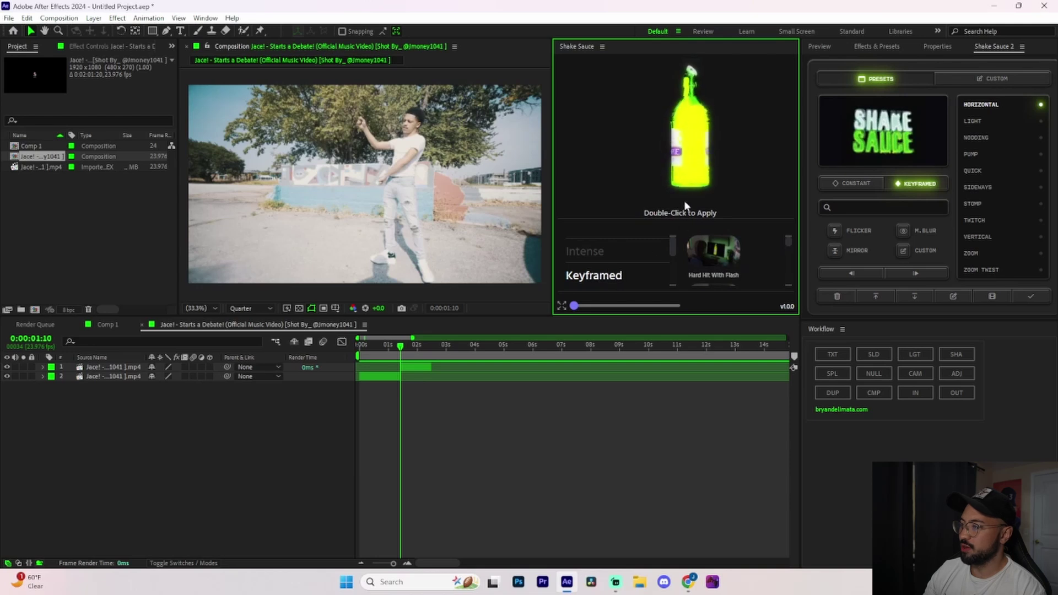
{"action": "scroll", "coordinate": [749, 261], "scroll_direction": "down", "scroll_amount": 1}
{"action": "scroll", "coordinate": [747, 257], "scroll_direction": "down", "scroll_amount": 2}
{"action": "scroll", "coordinate": [747, 273], "scroll_direction": "down", "scroll_amount": 1}
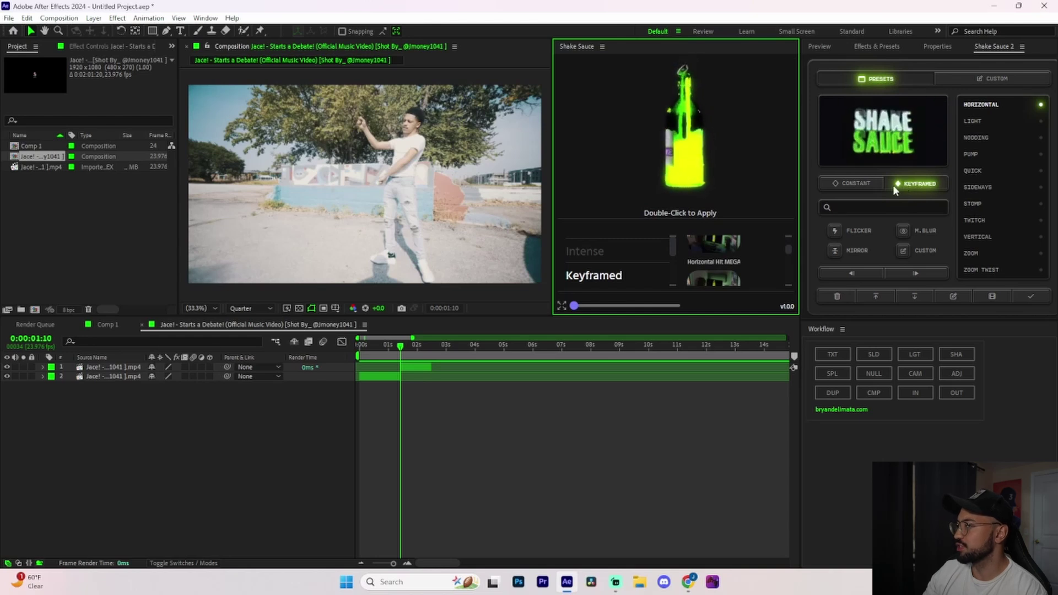
{"action": "left_click", "coordinate": [862, 185]}
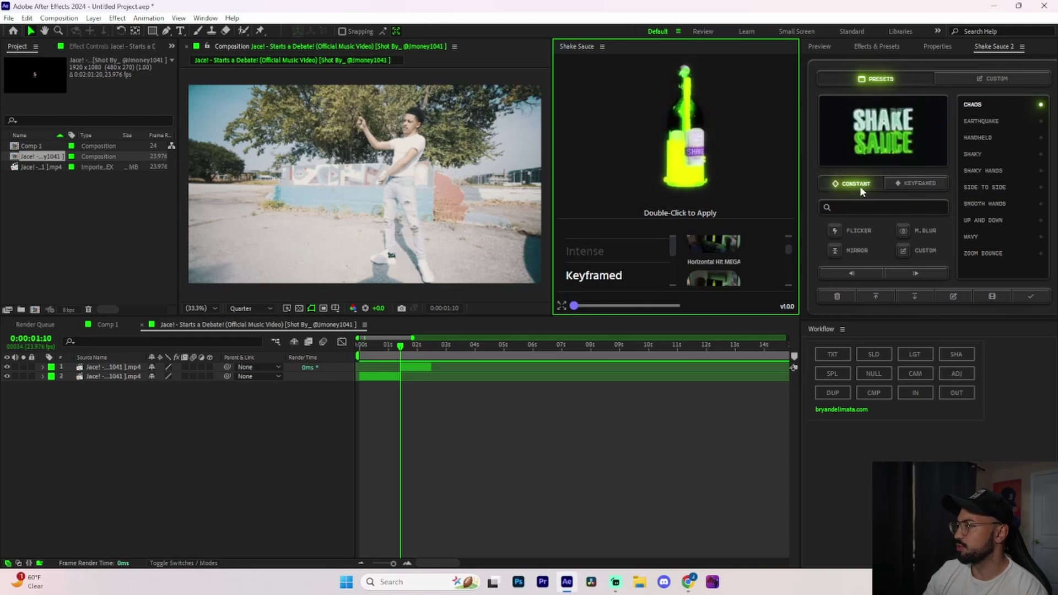
- Create a custom Shake Sauce 2 shake with raised position amplitude and frequency, and preview it on the footage
{"action": "left_click", "coordinate": [992, 83]}
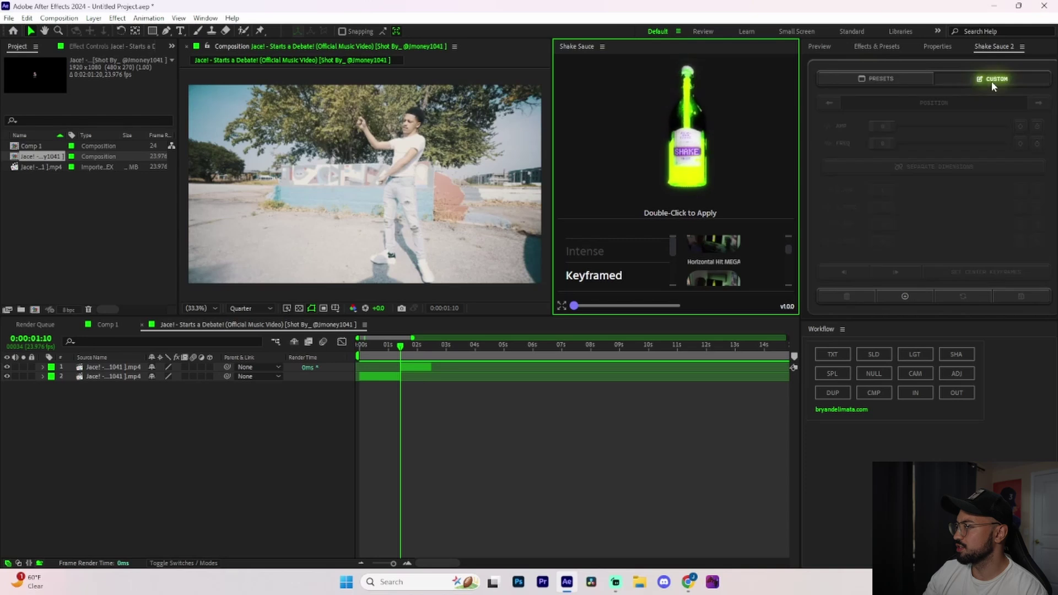
{"action": "left_click", "coordinate": [915, 298]}
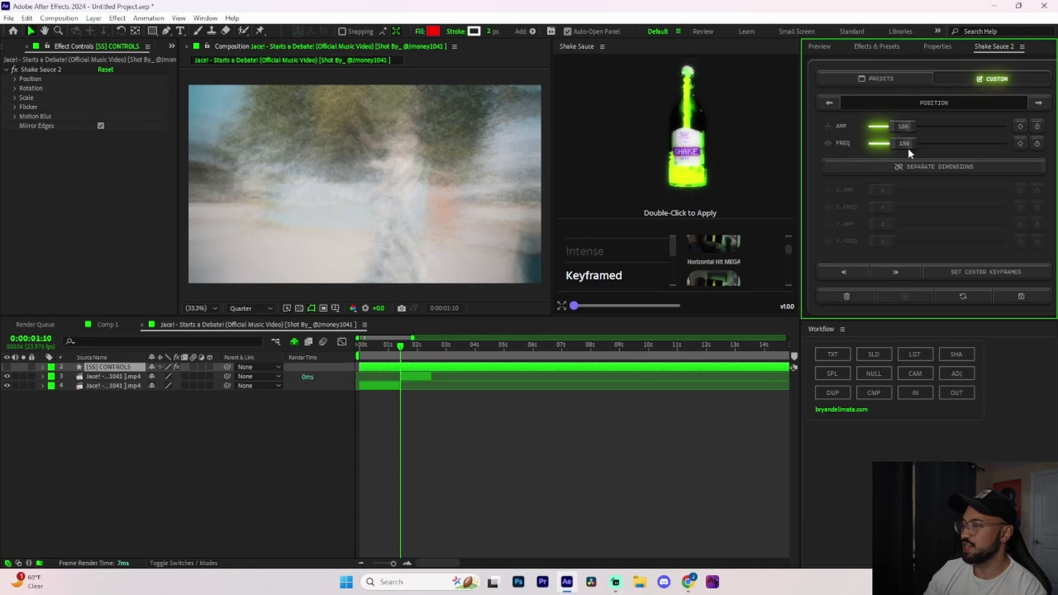
{"action": "key", "text": "space"}
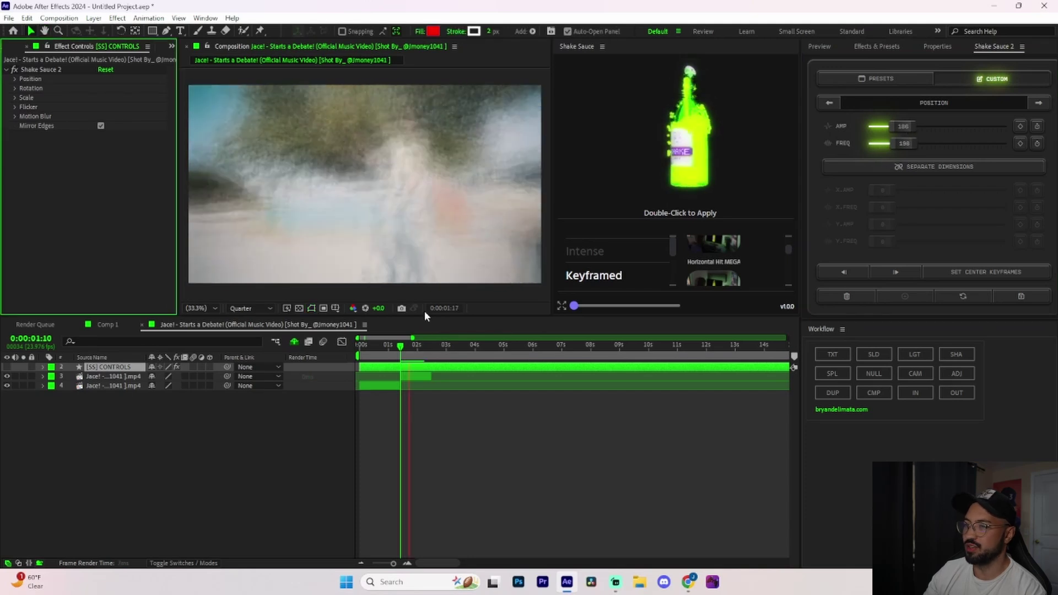
{"action": "left_click", "coordinate": [406, 345]}
- Zero the combined position shake and separate its dimensions, setting X amplitude to 71 and raising the X and Y frequencies
{"action": "left_click_drag", "start_coordinate": [902, 145], "coordinate": [857, 130]}
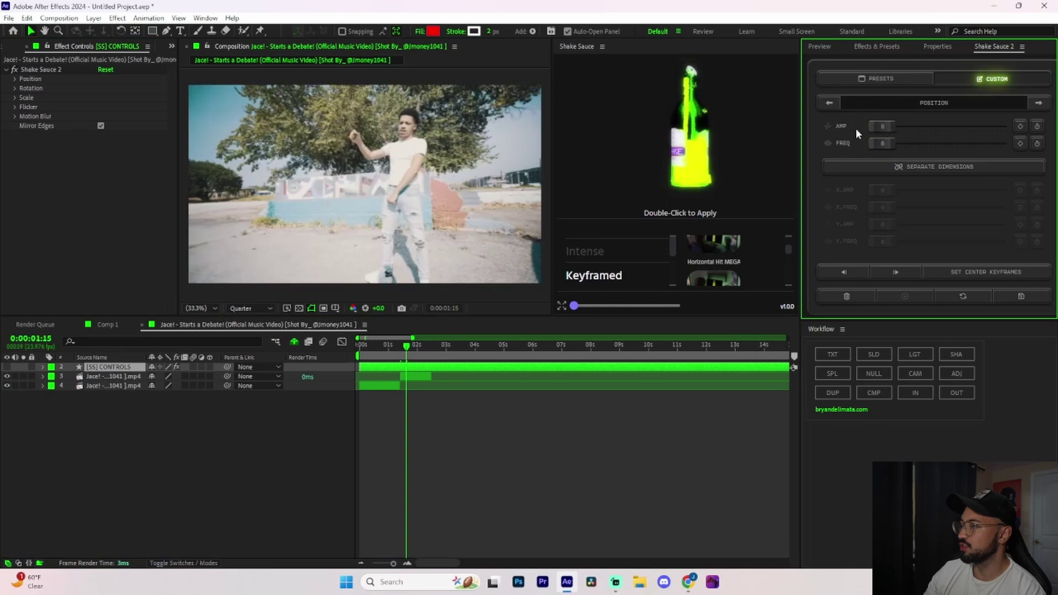
{"action": "left_click", "coordinate": [928, 168]}
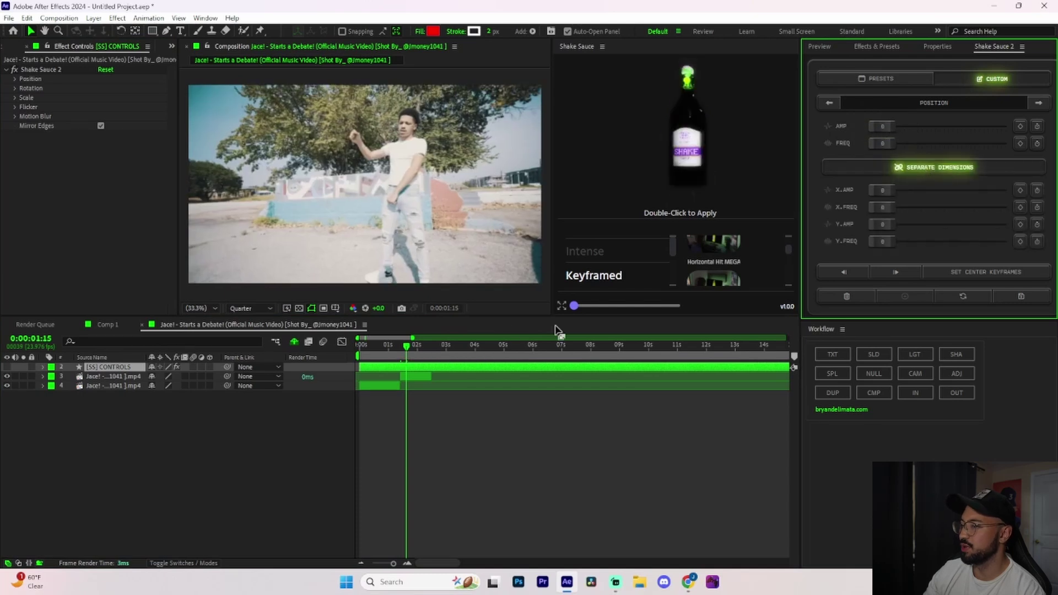
{"action": "left_click", "coordinate": [414, 346]}
{"action": "left_click", "coordinate": [875, 197]}
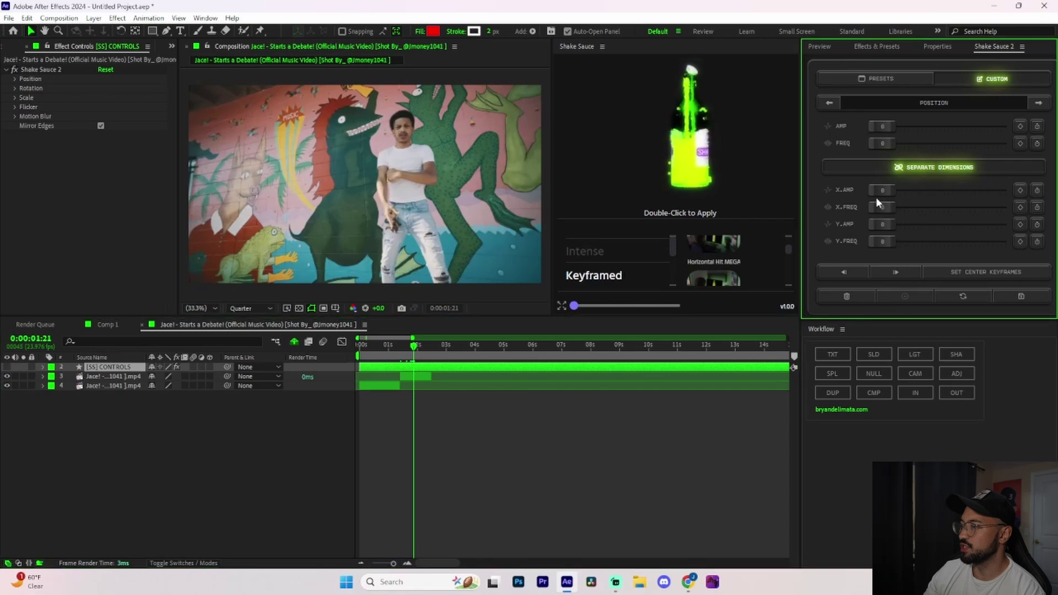
{"action": "left_click_drag", "start_coordinate": [890, 196], "coordinate": [893, 229]}
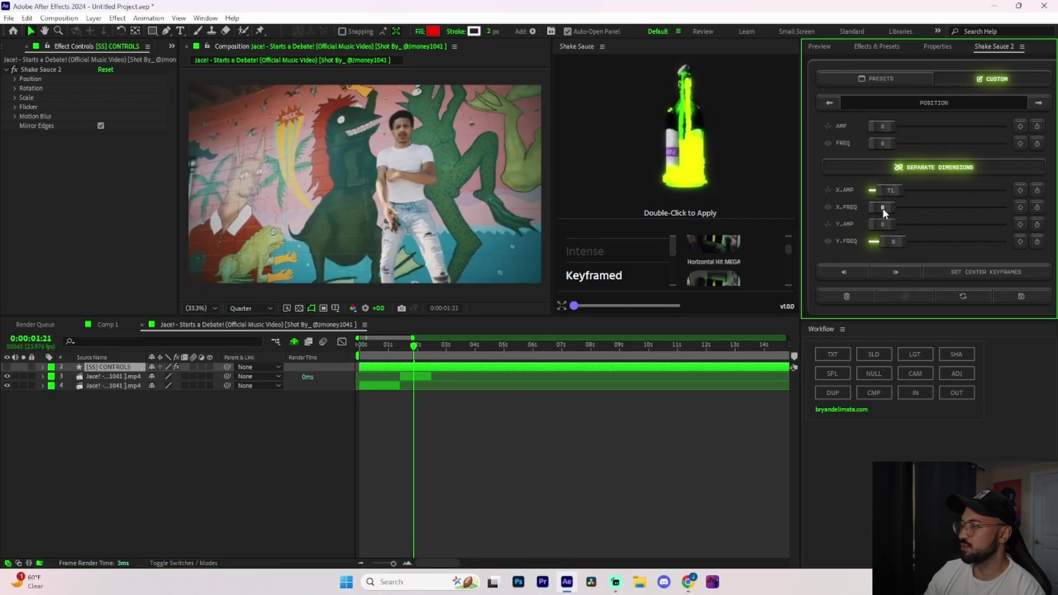
{"action": "left_click_drag", "start_coordinate": [883, 213], "coordinate": [874, 231]}
- Play back the second clip to check the custom shake with separate position dimensions
{"action": "left_click_drag", "start_coordinate": [415, 348], "coordinate": [407, 349]}
{"action": "key", "text": "space"}
{"action": "key", "text": "space"}
{"action": "left_click", "coordinate": [418, 347]}
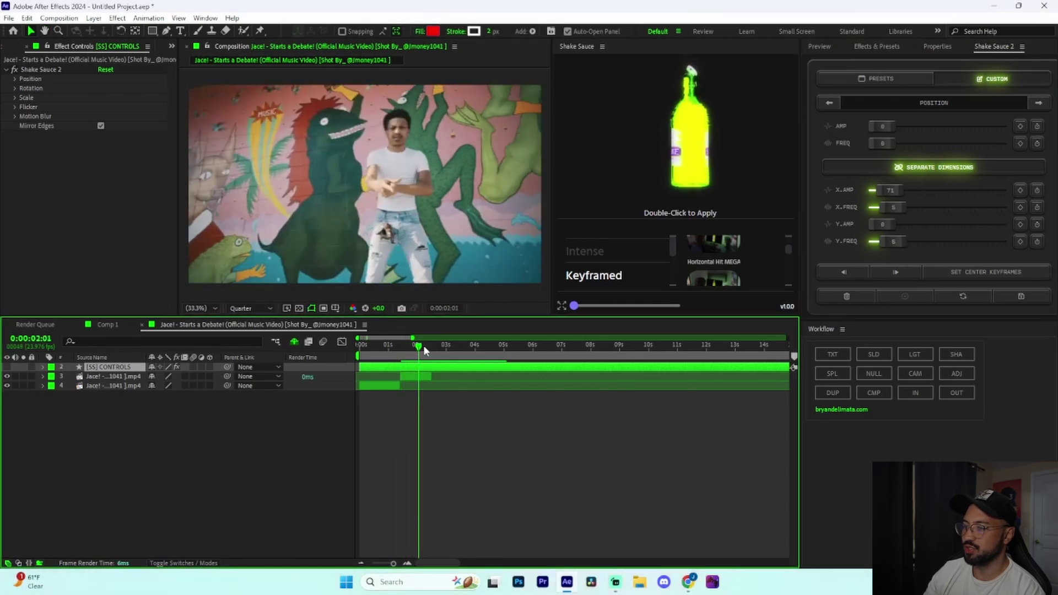
- Set the custom shake's scale to 153 in the rotation and scale settings
{"action": "left_click", "coordinate": [1038, 104]}
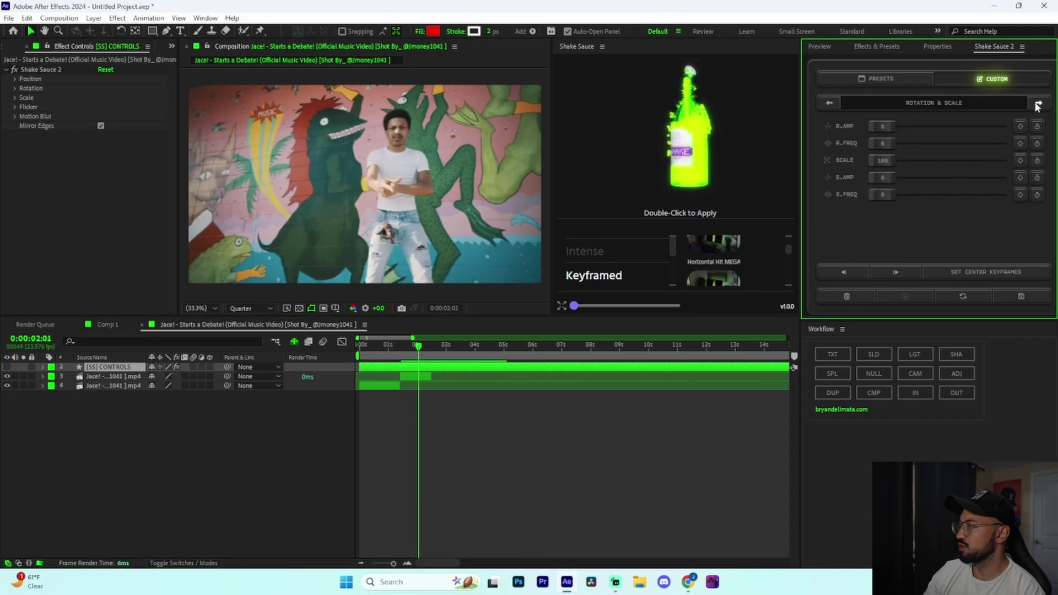
{"action": "left_click", "coordinate": [831, 104]}
{"action": "left_click", "coordinate": [1033, 104]}
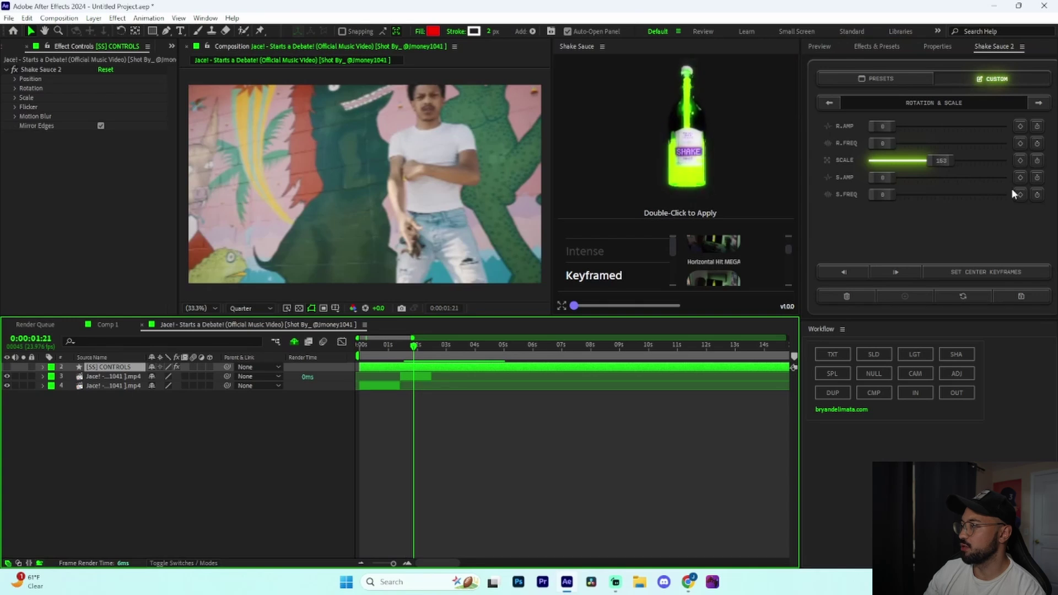
- Save the current custom shake settings as a preset named SHAKE
{"action": "left_click", "coordinate": [1021, 297]}
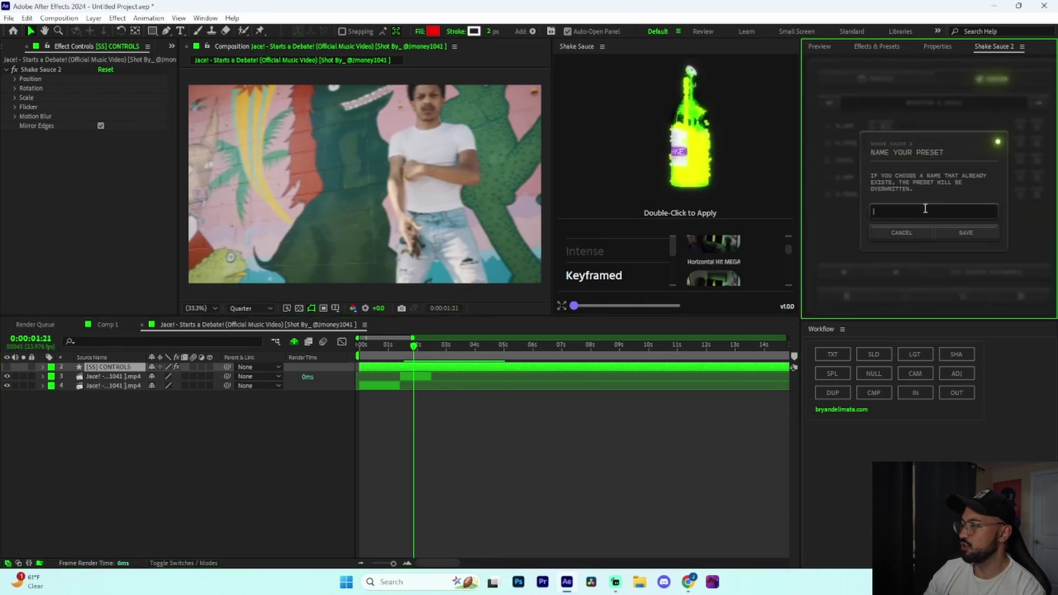
{"action": "type", "text": "SHAKE"}
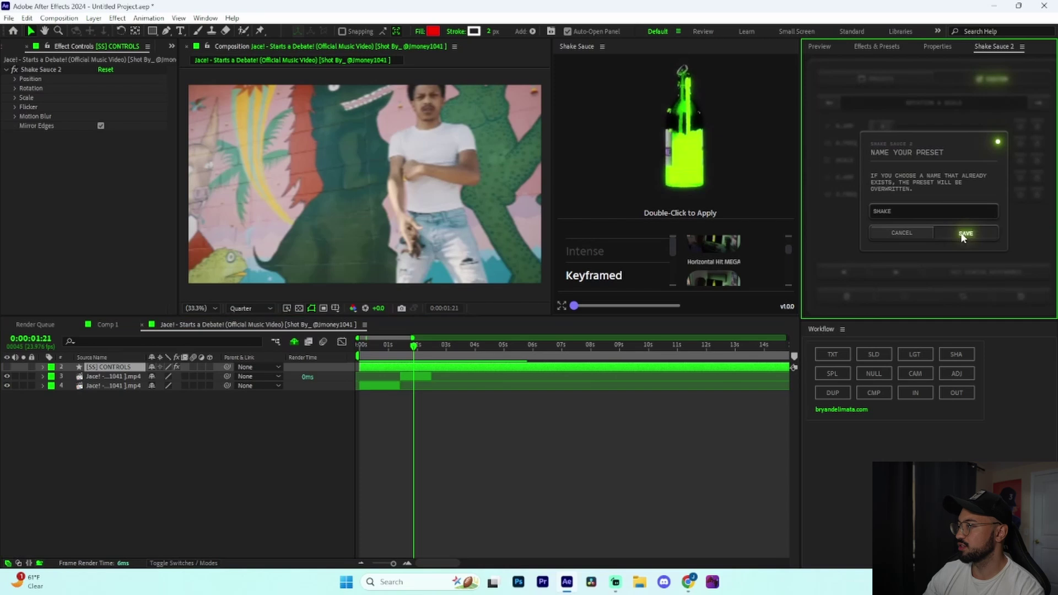
{"action": "left_click", "coordinate": [962, 233]}
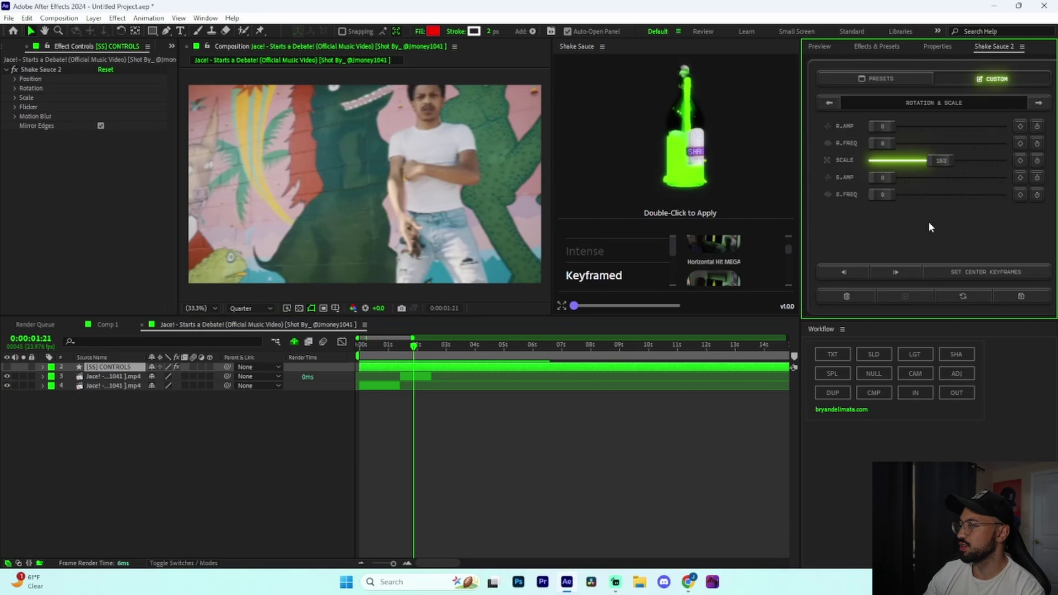
- Filter the Shake Sauce 2 presets to custom ones and permanently delete the SHAKE preset
{"action": "left_click", "coordinate": [887, 79]}
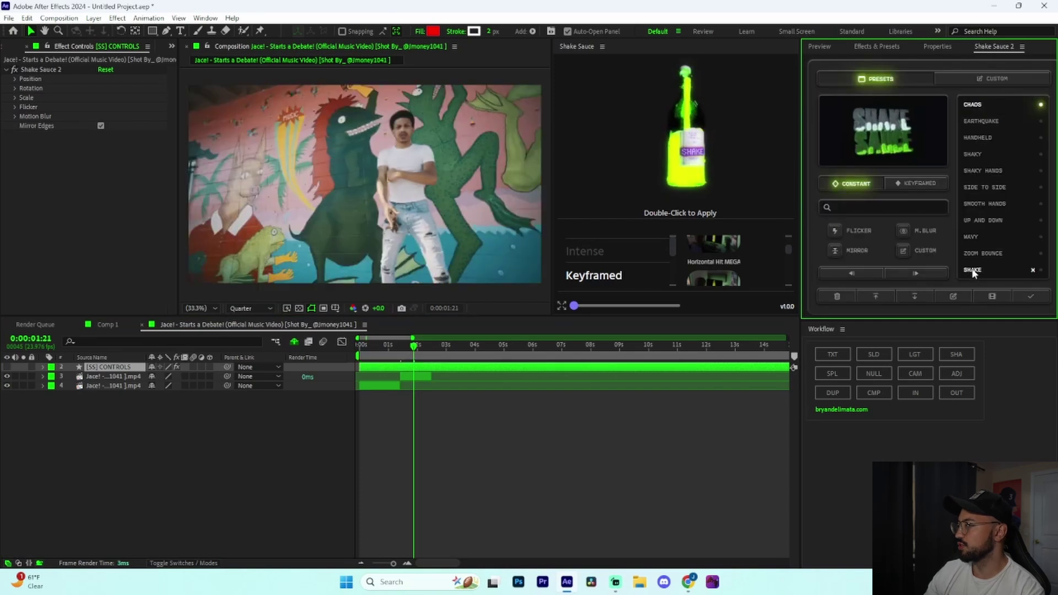
{"action": "left_click", "coordinate": [904, 251]}
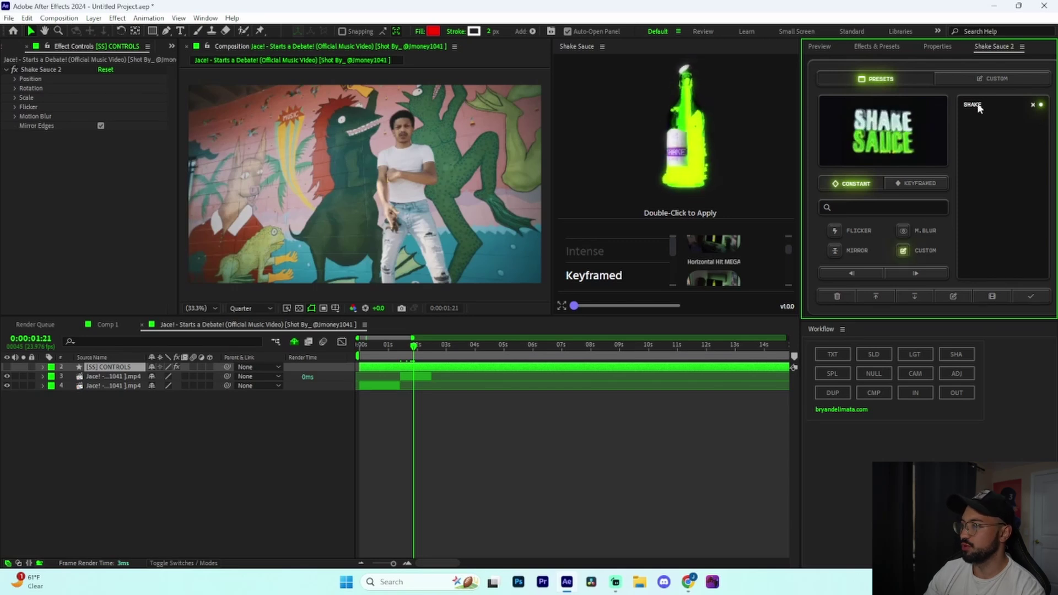
{"action": "left_click", "coordinate": [1033, 104]}
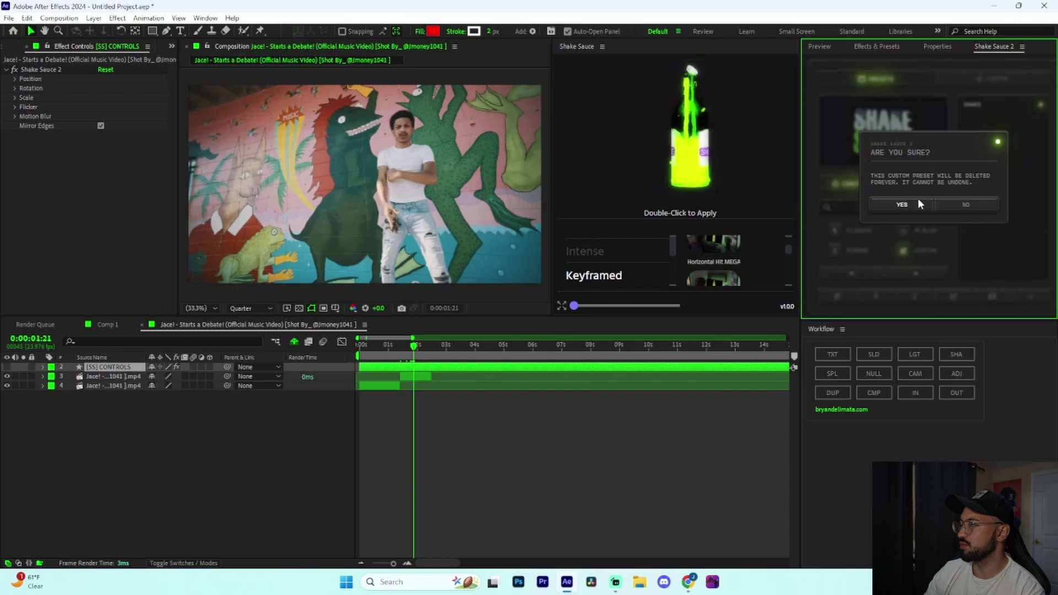
{"action": "left_click", "coordinate": [895, 204]}
{"action": "left_click", "coordinate": [981, 83]}
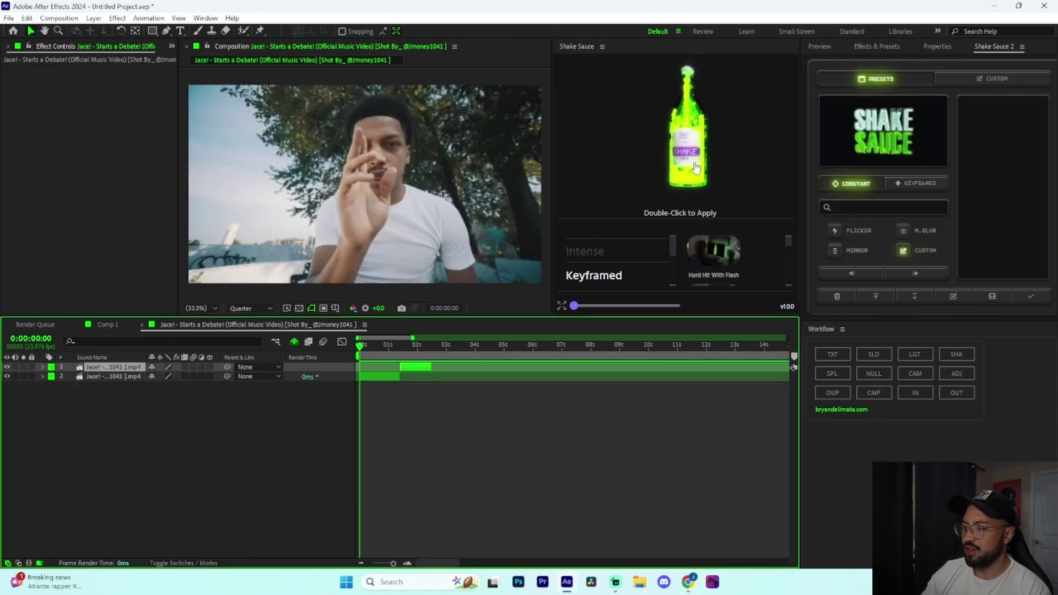
- Apply the original Shake Sauce preset X Shake - Intense to the first clip in the timeline
{"action": "left_click", "coordinate": [372, 377]}
{"action": "scroll", "coordinate": [591, 260], "scroll_direction": "down", "scroll_amount": 3}
{"action": "left_click", "coordinate": [578, 277]}
{"action": "scroll", "coordinate": [742, 272], "scroll_direction": "down", "scroll_amount": 1}
{"action": "scroll", "coordinate": [716, 265], "scroll_direction": "down", "scroll_amount": 5}
{"action": "scroll", "coordinate": [721, 275], "scroll_direction": "up", "scroll_amount": 6}
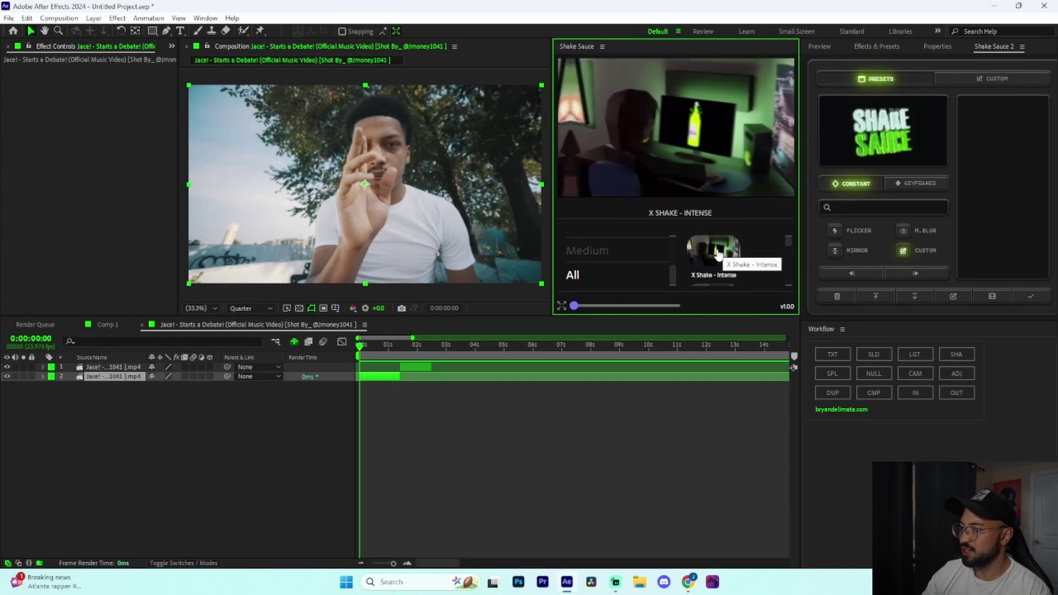
{"action": "left_click", "coordinate": [718, 253]}
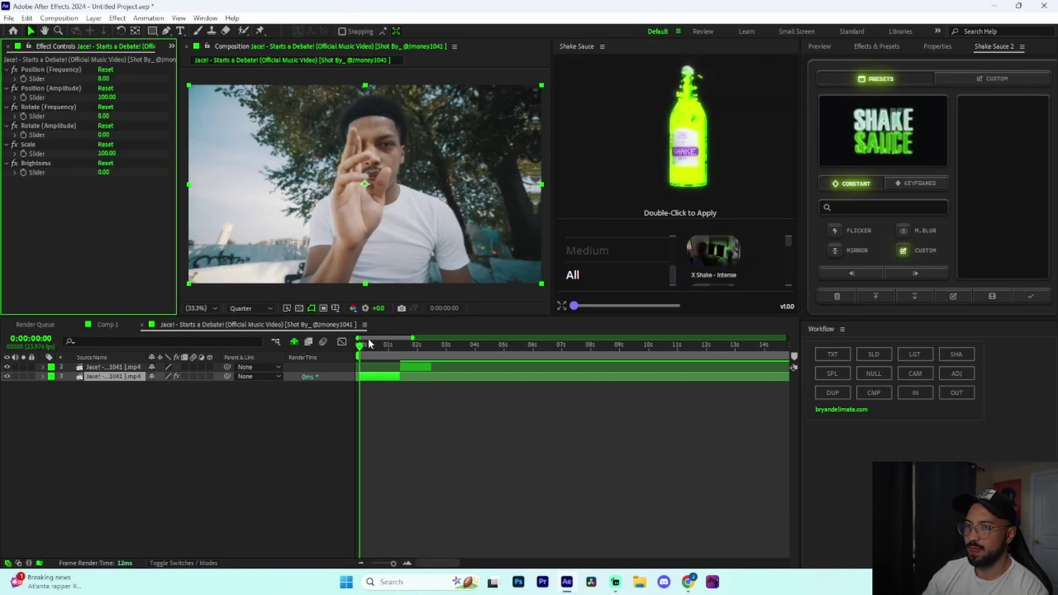
- Play back the first clip from its start to check the X Shake - Intense effect
{"action": "key", "text": "space"}
{"action": "key", "text": "space"}
{"action": "left_click_drag", "start_coordinate": [380, 349], "coordinate": [356, 355]}
{"action": "key", "text": "space"}
{"action": "key", "text": "space"}
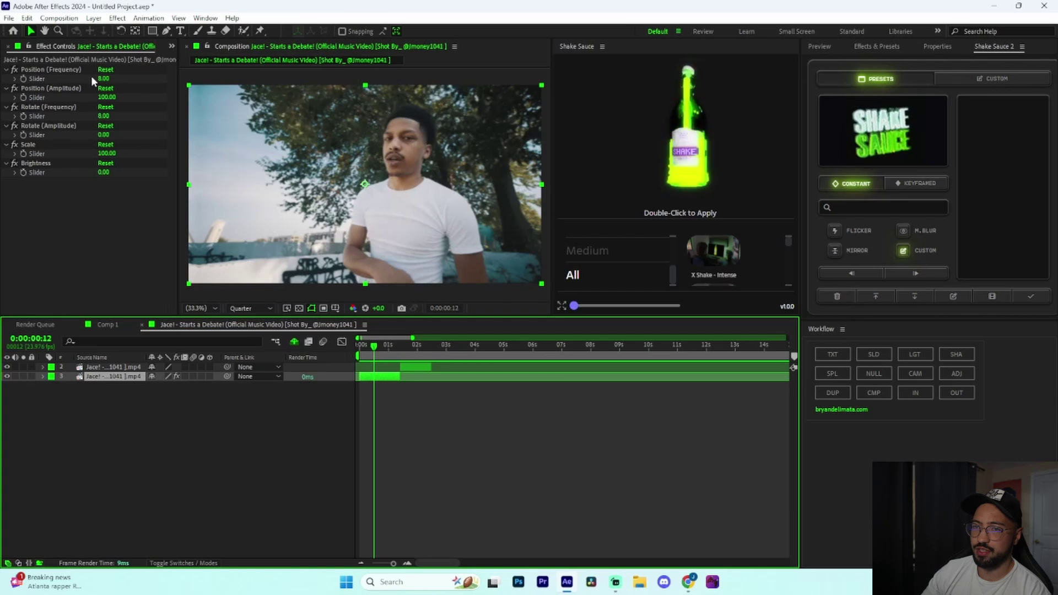
- Set the first clip's Rotate (Frequency) to 19 and Rotate (Amplitude) to 29, and preview the result
{"action": "left_click_drag", "start_coordinate": [104, 117], "coordinate": [122, 135]}
{"action": "left_click_drag", "start_coordinate": [376, 354], "coordinate": [355, 357]}
{"action": "key", "text": "space"}
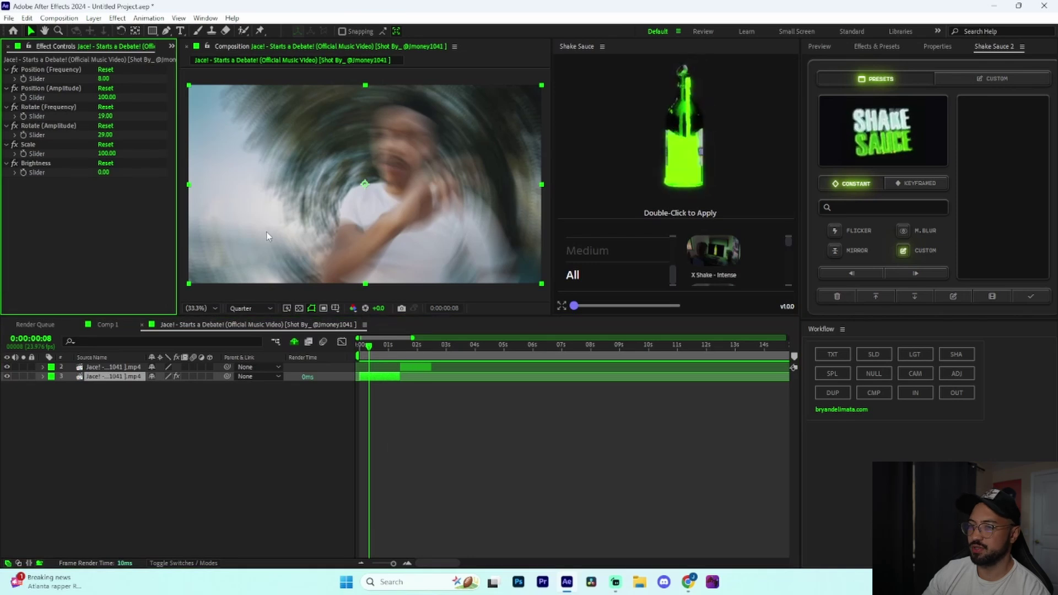
- Delete all the shake effects from the first clip and return the playhead to the start
{"action": "left_click", "coordinate": [45, 71]}
{"action": "left_click", "coordinate": [39, 89], "text": "ctrl"}
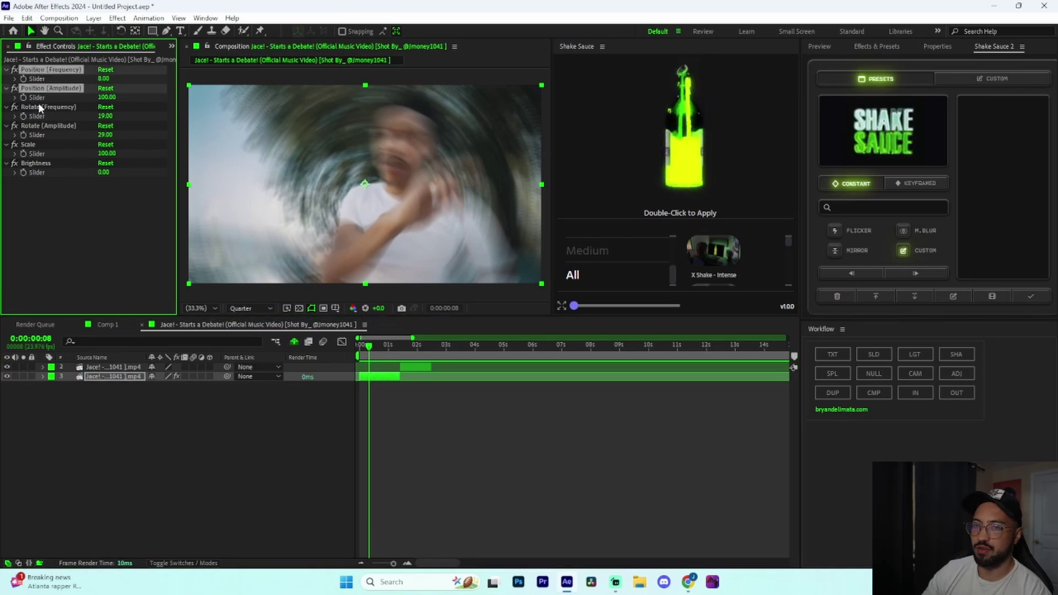
{"action": "key", "text": "ctrl+a"}
{"action": "key", "text": "Delete"}
{"action": "left_click", "coordinate": [356, 357]}
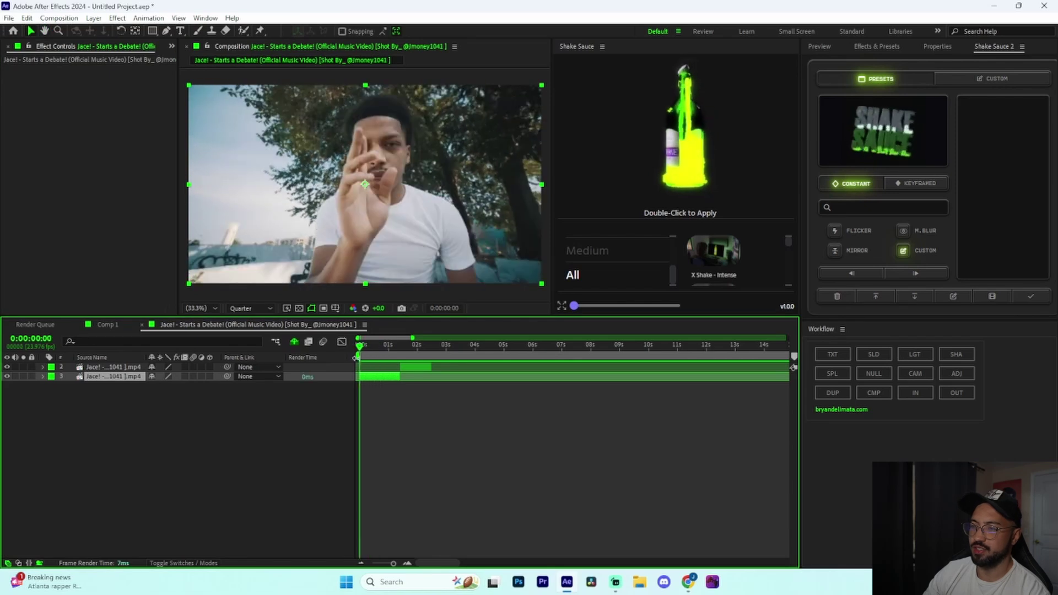
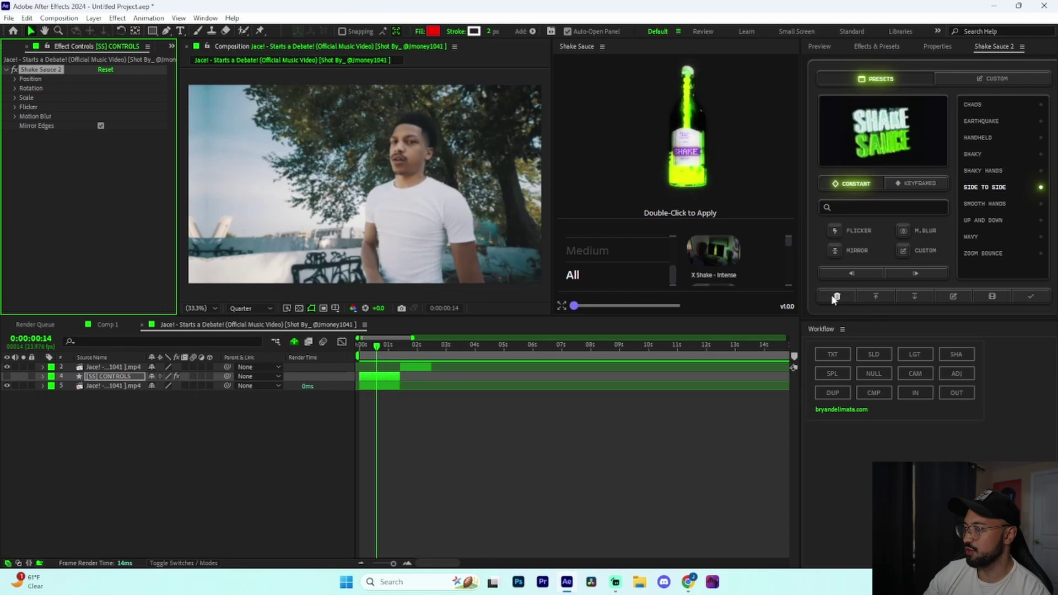
- Remove the Shake Sauce 2 Side to Side shake from the first clip and play back the footage from its start
{"action": "left_click", "coordinate": [837, 297]}
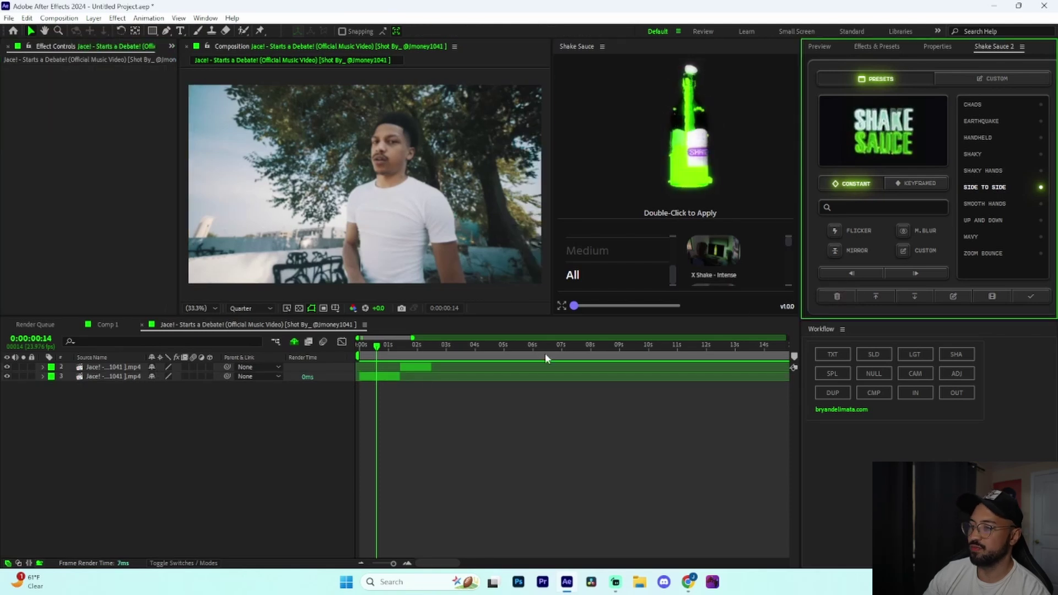
{"action": "left_click", "coordinate": [359, 349]}
{"action": "key", "text": "space"}
{"action": "key", "text": "space"}
{"action": "key", "text": "space"}
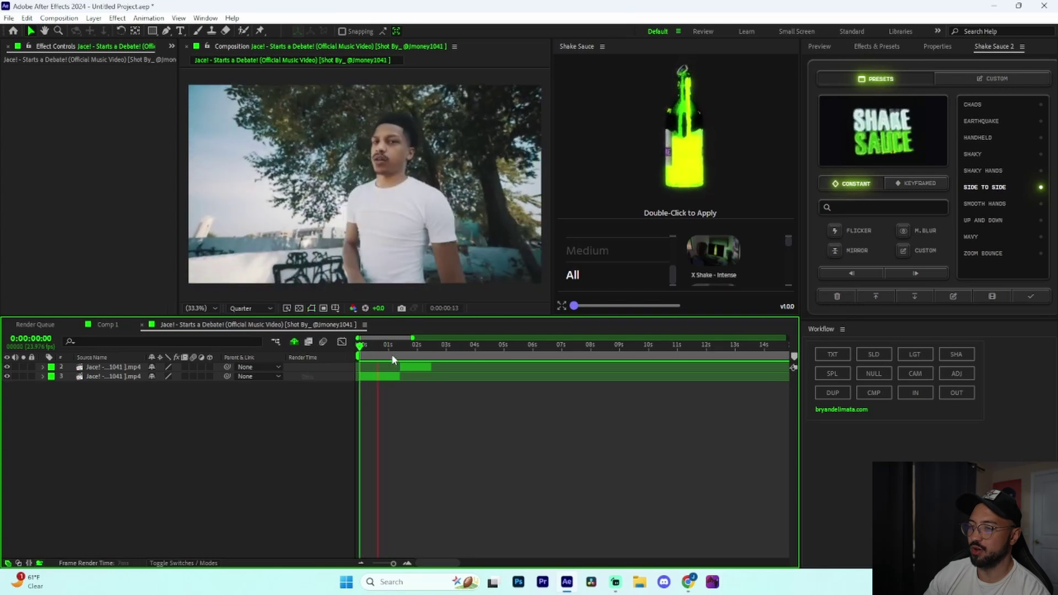
{"action": "key", "text": "space"}
- Apply the original Shake Sauce keyframed preset Hard Hit With Flash at the cut between the two clips, 0:00:01:10
{"action": "scroll", "coordinate": [621, 271], "scroll_direction": "up", "scroll_amount": 3}
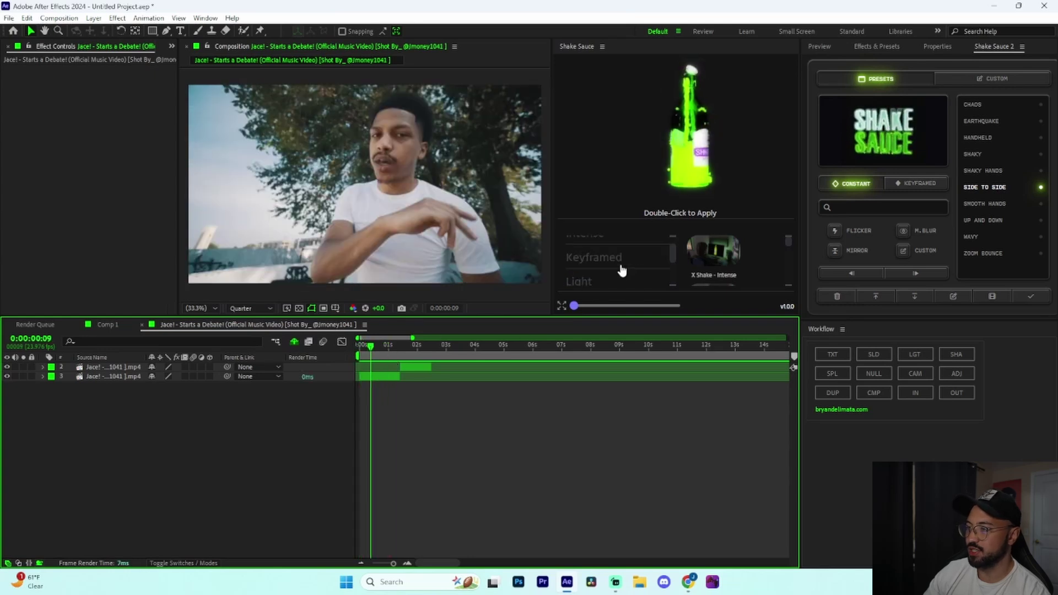
{"action": "left_click", "coordinate": [608, 264]}
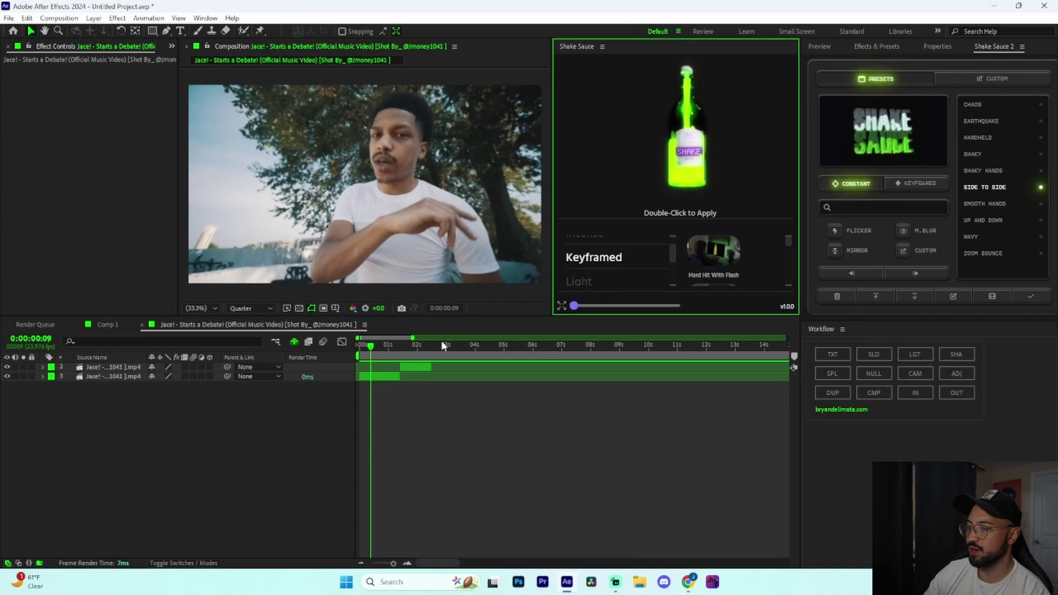
{"action": "left_click_drag", "start_coordinate": [372, 349], "coordinate": [401, 354]}
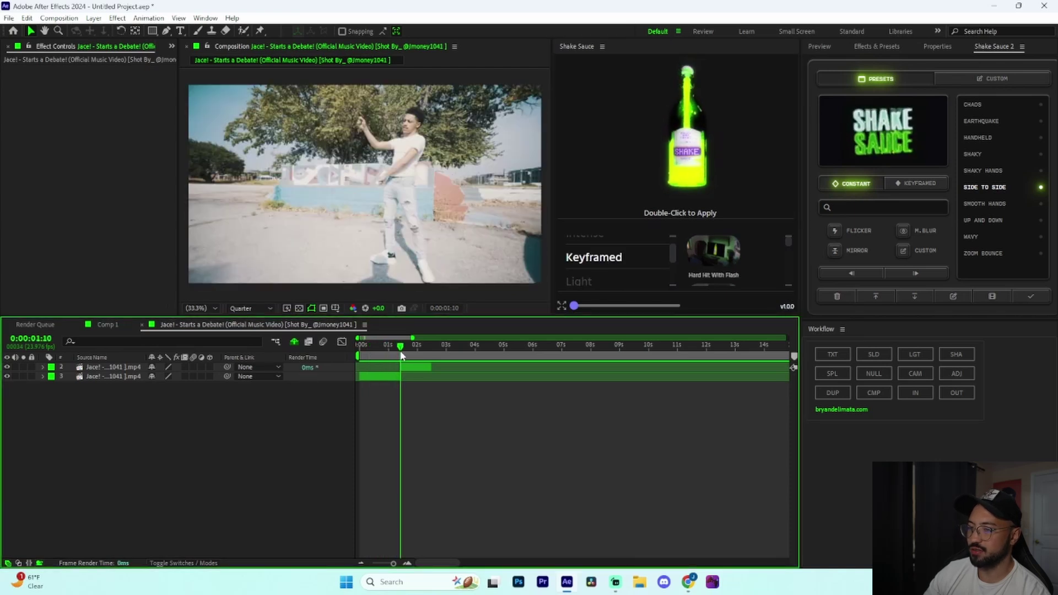
{"action": "double_click", "coordinate": [717, 253]}
{"action": "mouse_move", "coordinate": [399, 352]}
{"action": "left_mouse_down"}
{"action": "mouse_move", "coordinate": [419, 355]}
{"action": "mouse_move", "coordinate": [390, 358]}
{"action": "left_mouse_up"}
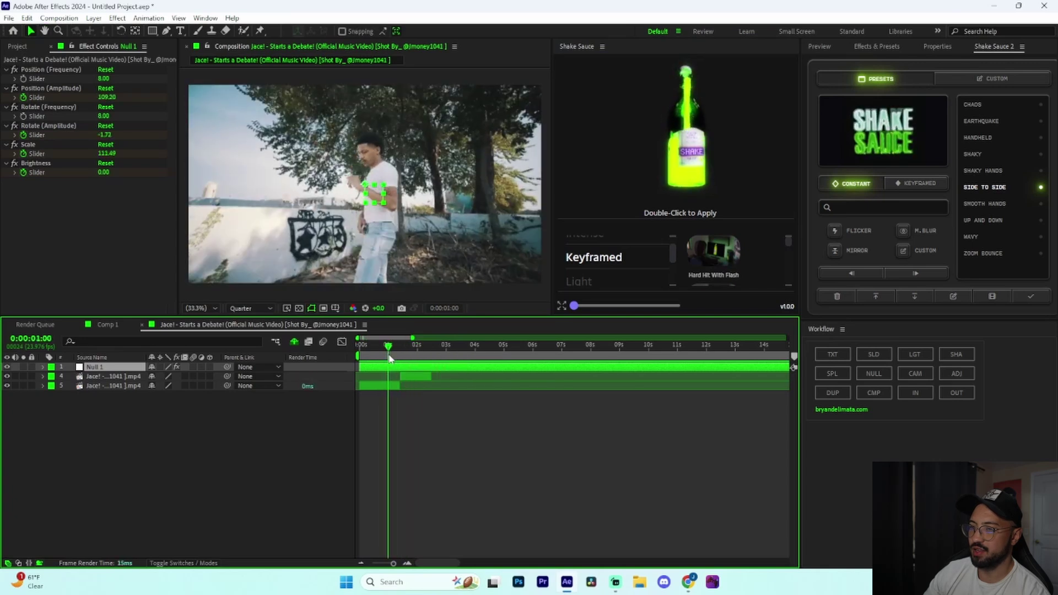
- Delete all the shake effects from the Null 1 layer and play back across the cut
{"action": "left_click_drag", "start_coordinate": [38, 161], "coordinate": [38, 68]}
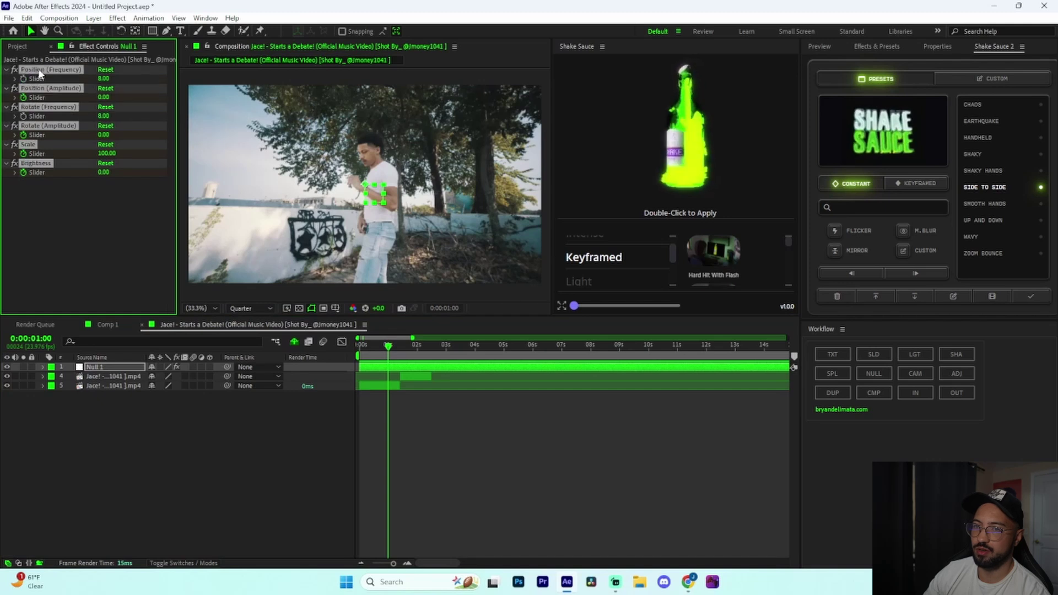
{"action": "key", "text": "Delete"}
{"action": "left_click_drag", "start_coordinate": [389, 347], "coordinate": [381, 348]}
{"action": "key", "text": "space"}
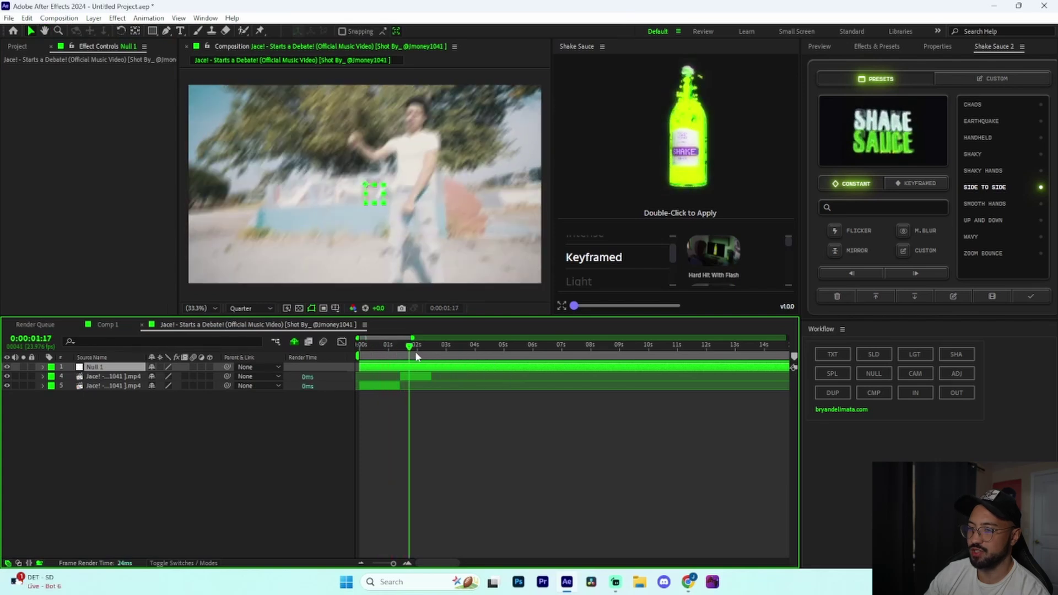
{"action": "left_click", "coordinate": [408, 352]}
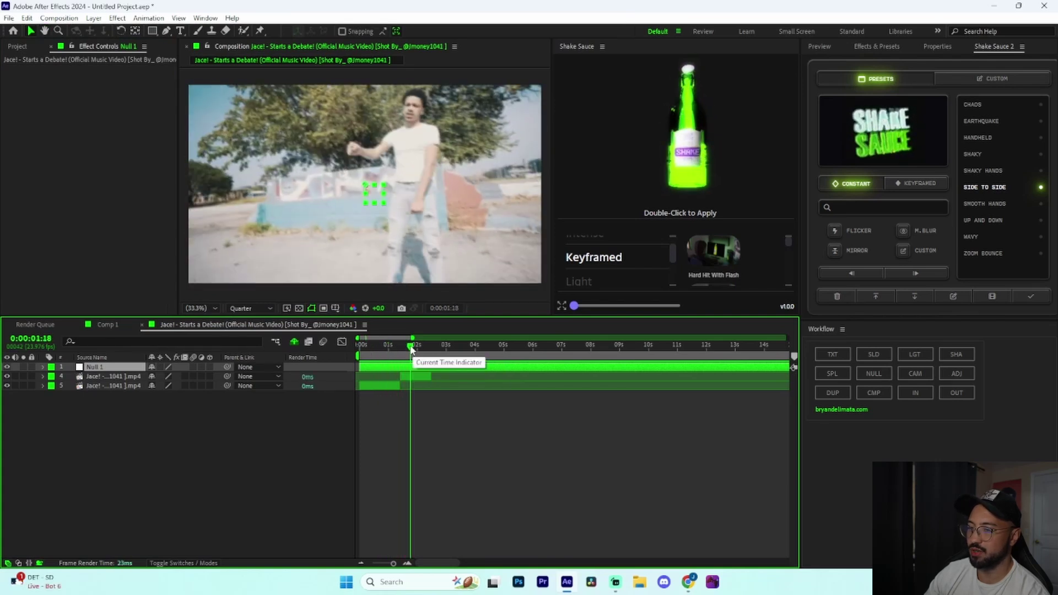
- Reveal the hidden layers and delete the Null 1, Shake Sauce Data and Test layers
{"action": "left_click", "coordinate": [295, 343]}
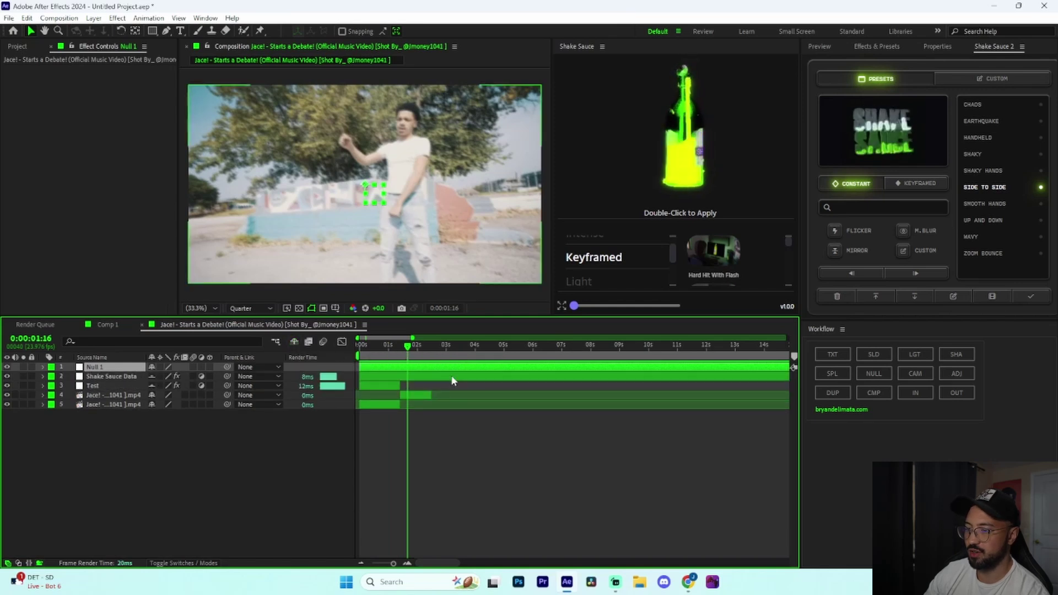
{"action": "key", "text": "Delete"}
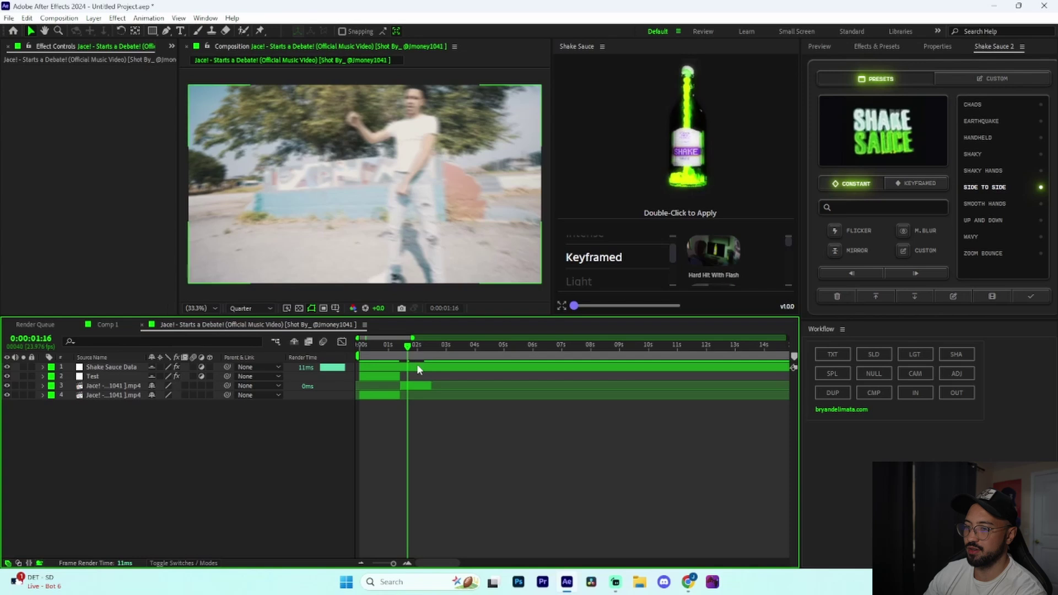
{"action": "left_click", "coordinate": [417, 366]}
{"action": "key", "text": "Delete"}
{"action": "left_click", "coordinate": [392, 364]}
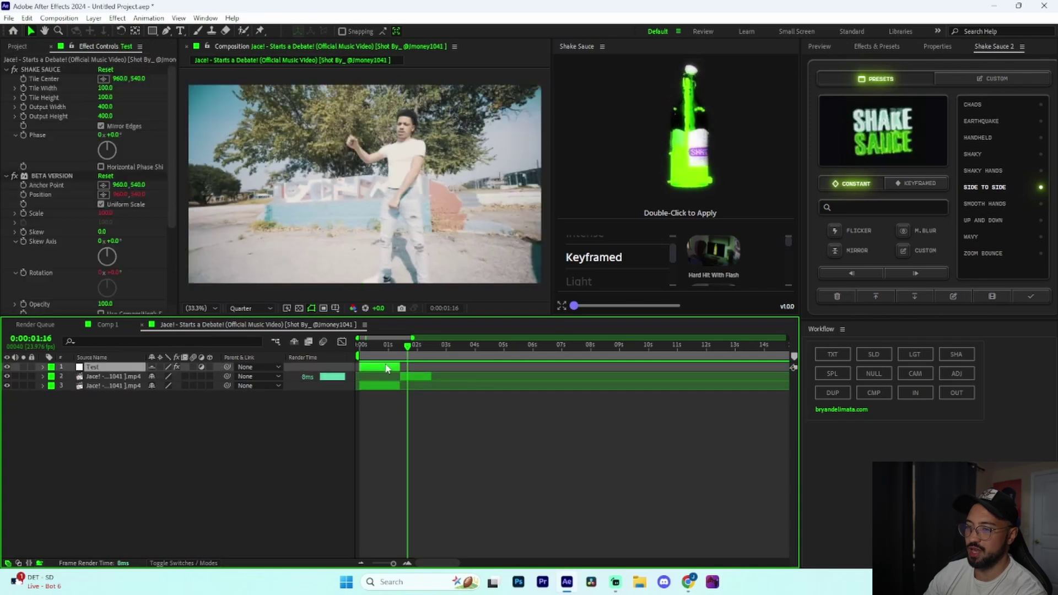
{"action": "key", "text": "Delete"}
- Play back from the cut at 0:00:01:10 to check the footage without any shake layers
{"action": "mouse_move", "coordinate": [407, 348]}
{"action": "left_mouse_down"}
{"action": "mouse_move", "coordinate": [379, 356]}
{"action": "mouse_move", "coordinate": [402, 348]}
{"action": "left_mouse_up"}
{"action": "key", "text": "space"}
{"action": "key", "text": "space"}
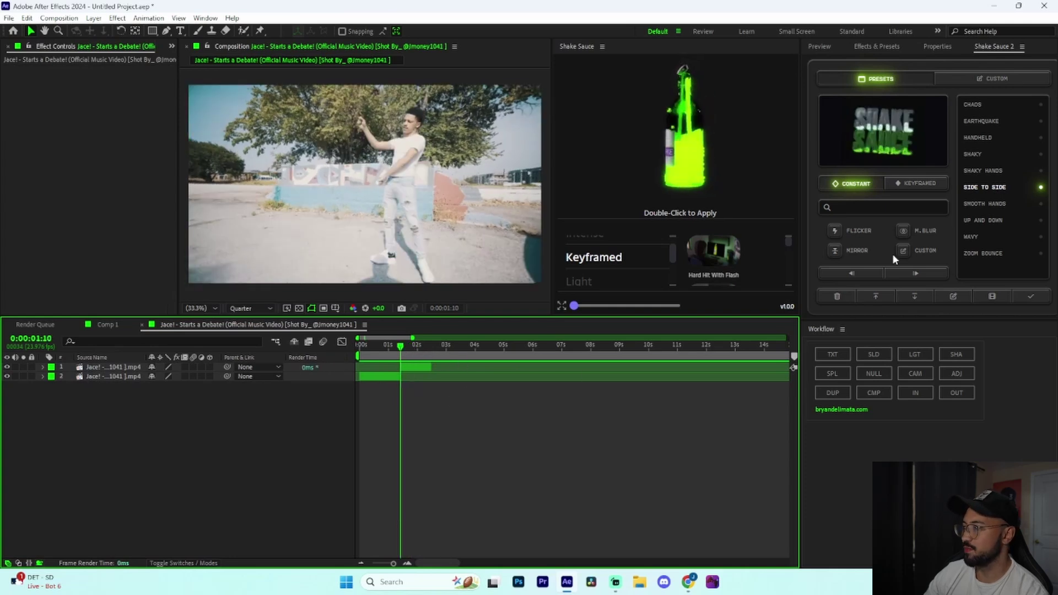
- Apply the Shake Sauce 2 keyframed preset Stomp at the cut and play it back from just before the cut
{"action": "left_click", "coordinate": [919, 185]}
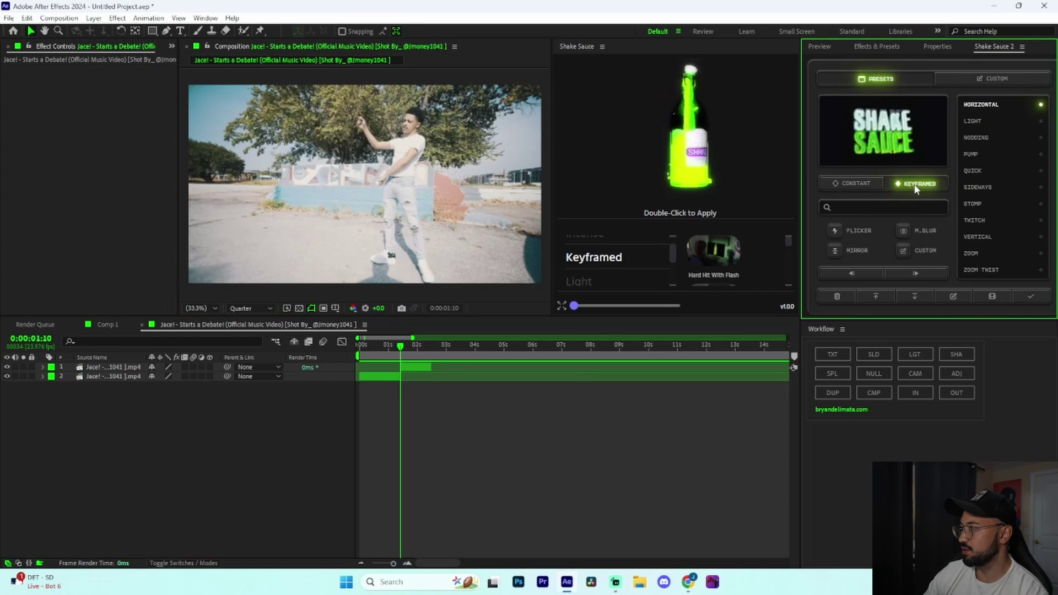
{"action": "double_click", "coordinate": [973, 204]}
{"action": "left_click_drag", "start_coordinate": [400, 352], "coordinate": [387, 355]}
{"action": "key", "text": "space"}
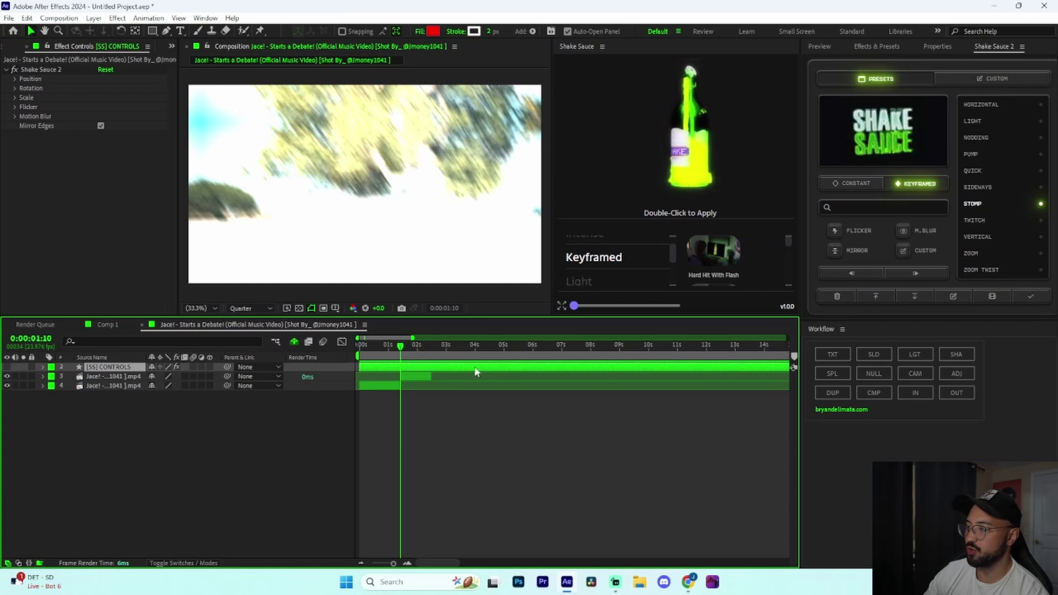
- Remove the shake, apply the Stomp preset again at the cut and open it in the custom controls
{"action": "left_click", "coordinate": [836, 296]}
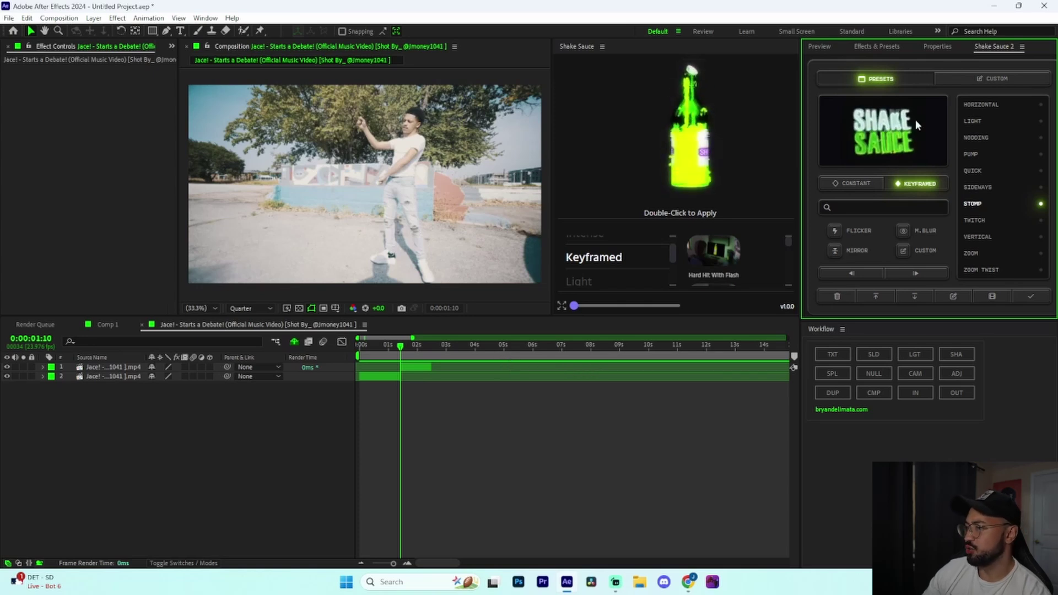
{"action": "double_click", "coordinate": [979, 206]}
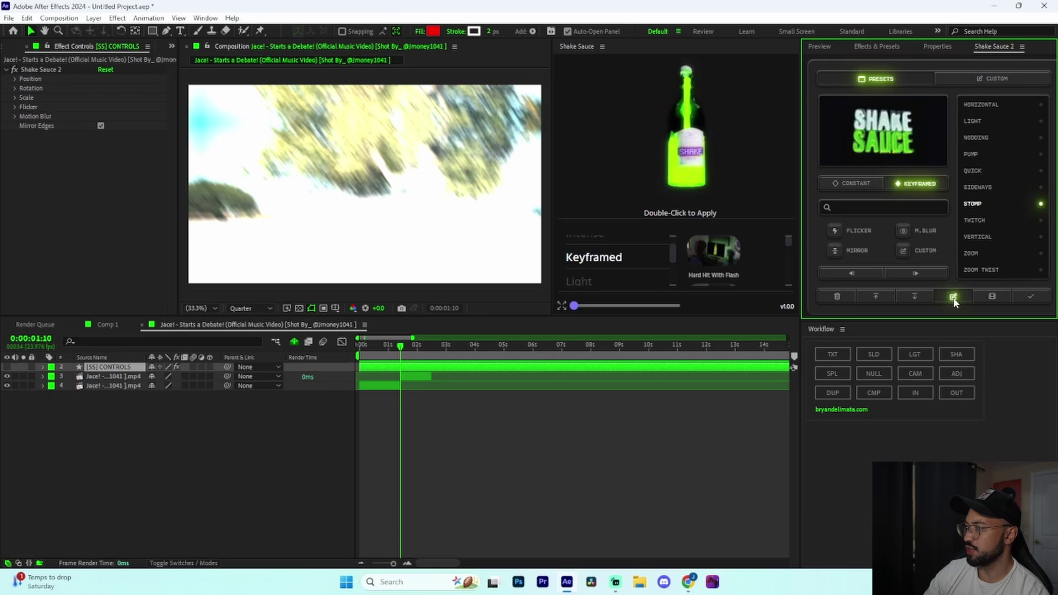
{"action": "left_click", "coordinate": [954, 297]}
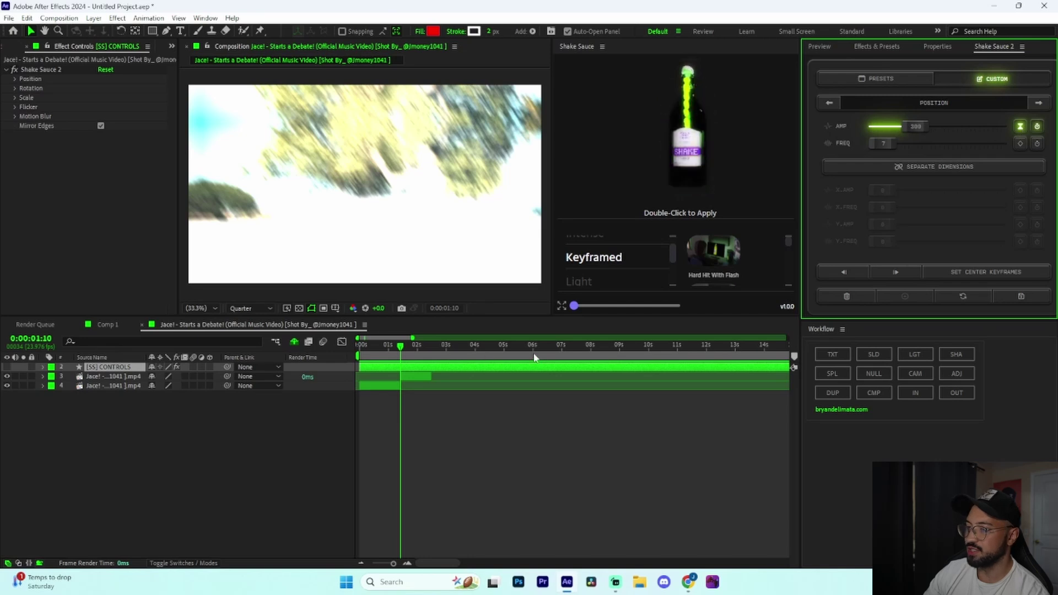
- Reveal the keyframed properties of the [SS] CONTROLS layer in the timeline and step back one frame to 0:00:01:09
{"action": "left_click", "coordinate": [405, 368]}
{"action": "key", "text": "u"}
{"action": "key", "text": "u"}
{"action": "key", "text": "u"}
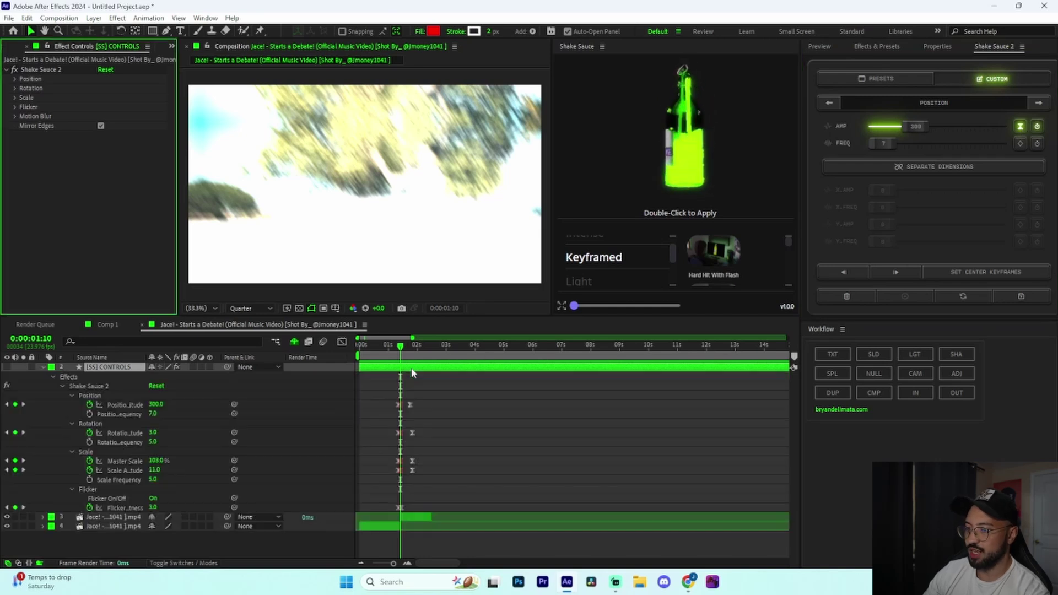
{"action": "key", "text": "semicolon"}
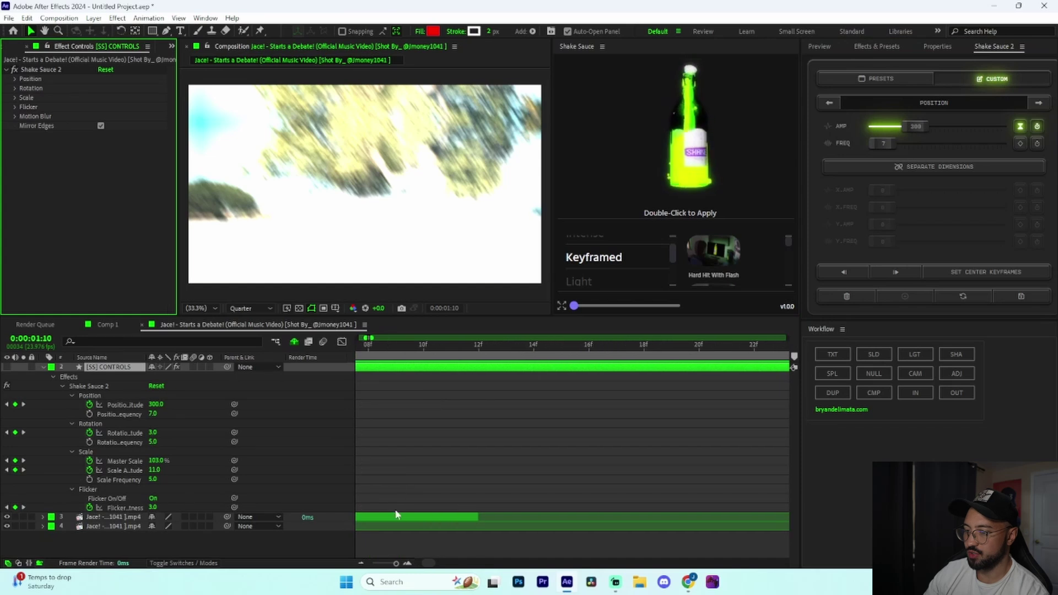
{"action": "mouse_move", "coordinate": [400, 563]}
{"action": "left_mouse_down"}
{"action": "mouse_move", "coordinate": [377, 564]}
{"action": "mouse_move", "coordinate": [399, 564]}
{"action": "left_mouse_up"}
{"action": "key", "text": "Page_Up"}
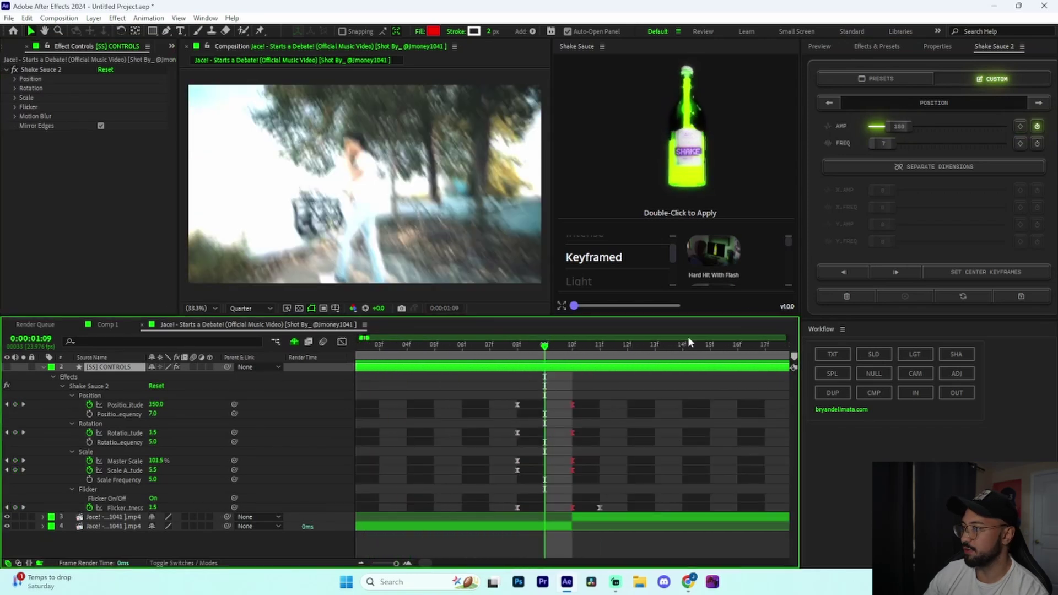
- Set the Position frequency to 61 with a keyframe at 0:00:01:09, and switch that keyframe to the eased type
{"action": "left_click_drag", "start_coordinate": [884, 144], "coordinate": [889, 144]}
{"action": "left_click", "coordinate": [1020, 144]}
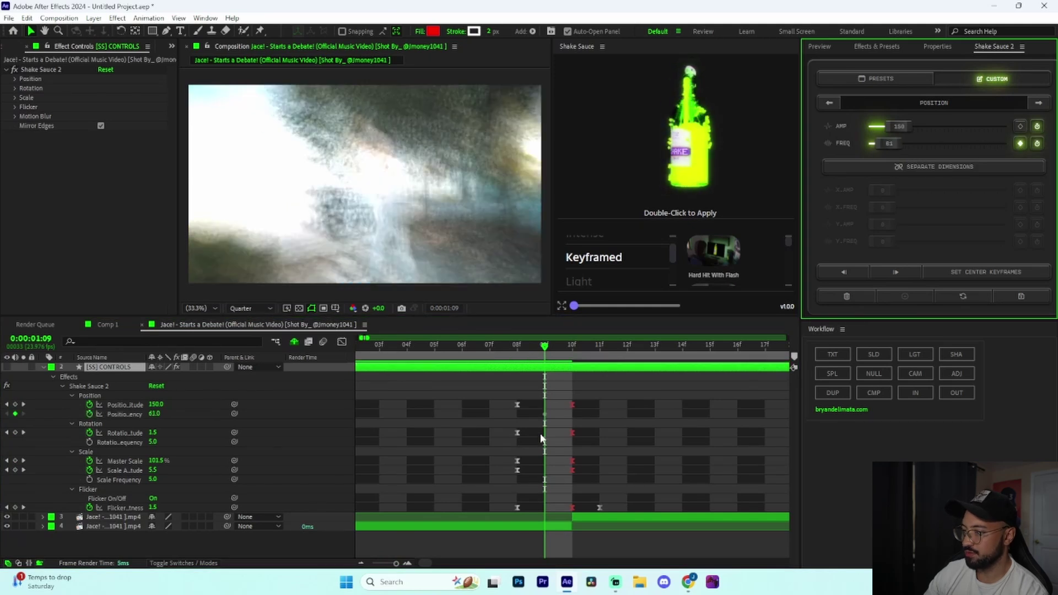
{"action": "left_click", "coordinate": [545, 415]}
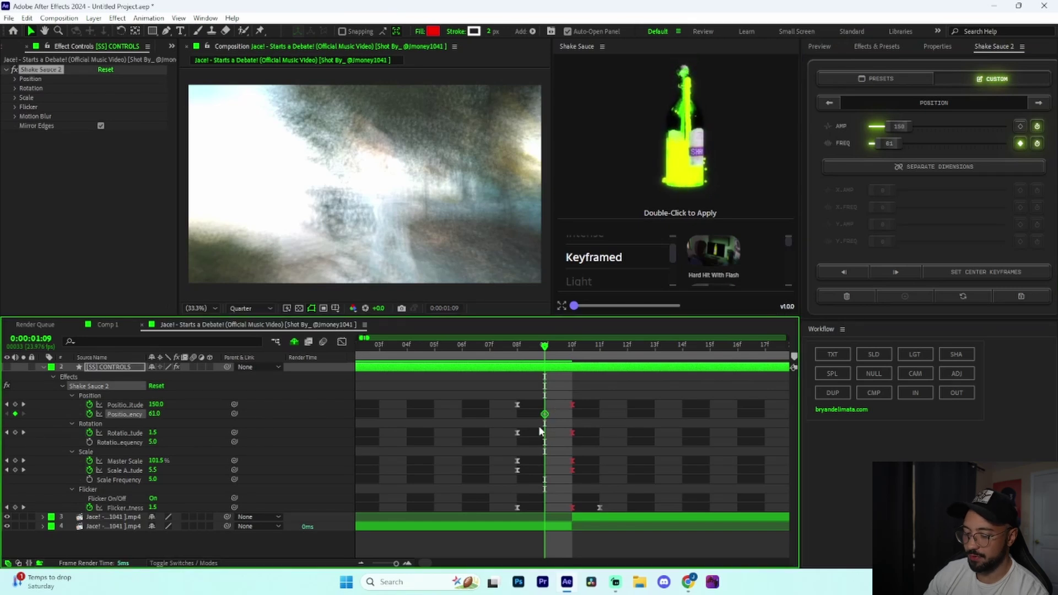
{"action": "left_click", "coordinate": [1020, 144]}
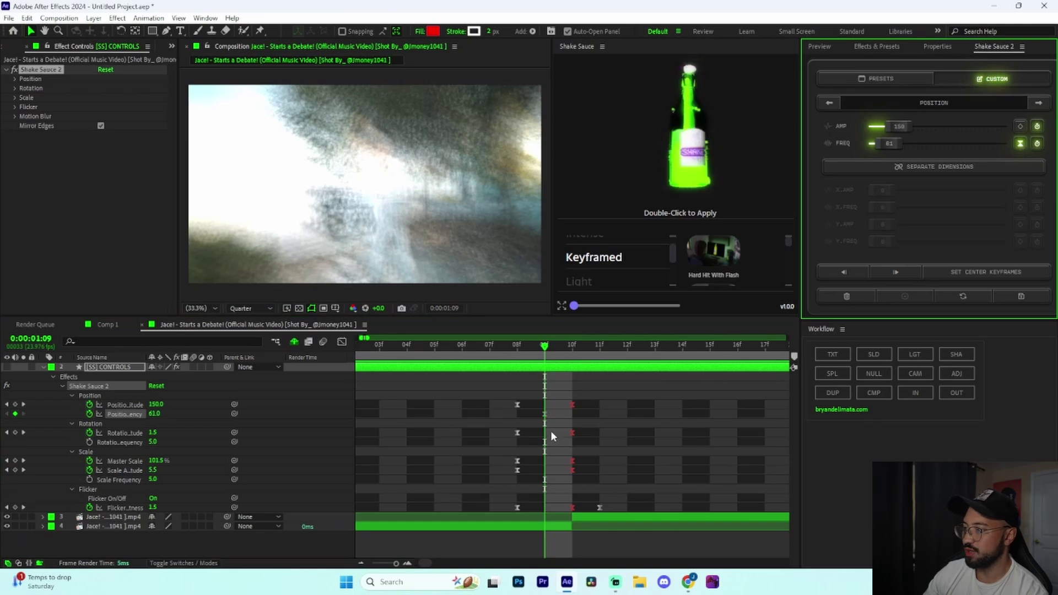
- Look over the Keyframe Assistant options for the Position frequency keyframe at 0:00:01:09 and close them without choosing one
{"action": "mouse_move", "coordinate": [728, 258]}
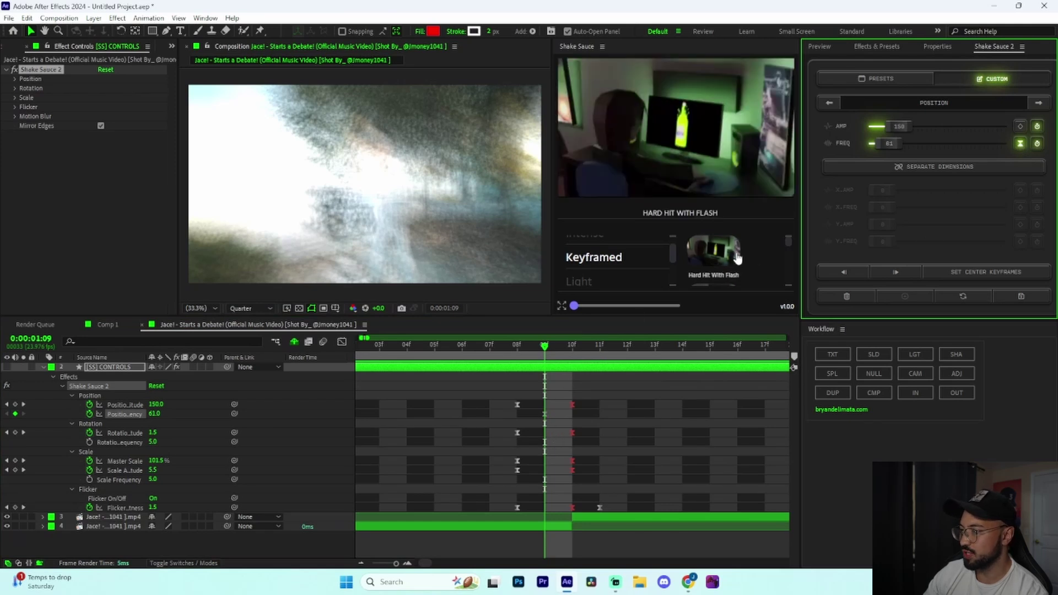
{"action": "left_click", "coordinate": [545, 414]}
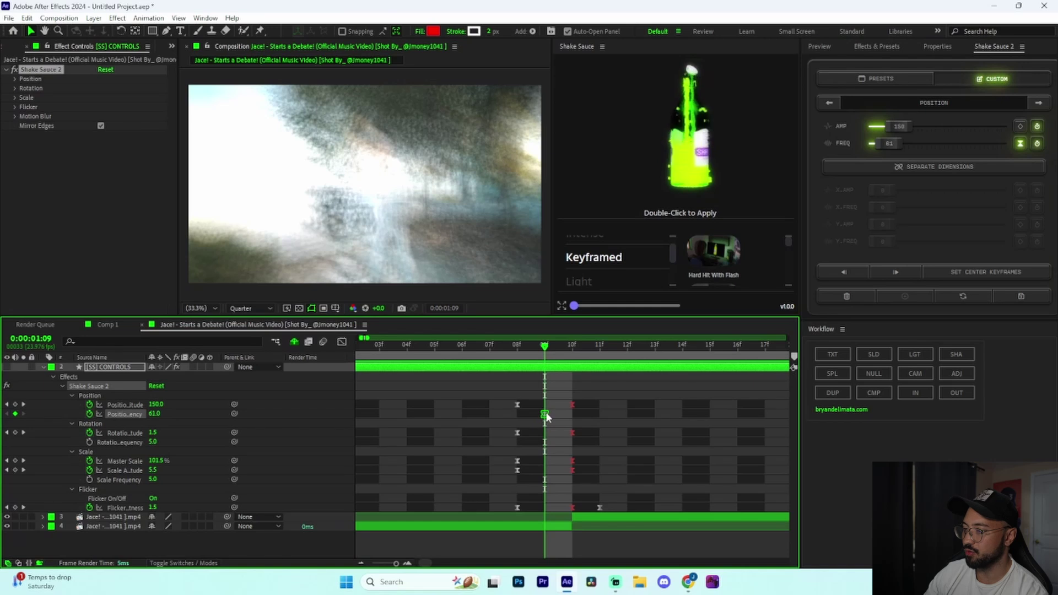
{"action": "right_click", "coordinate": [547, 415]}
{"action": "mouse_move", "coordinate": [593, 407]}
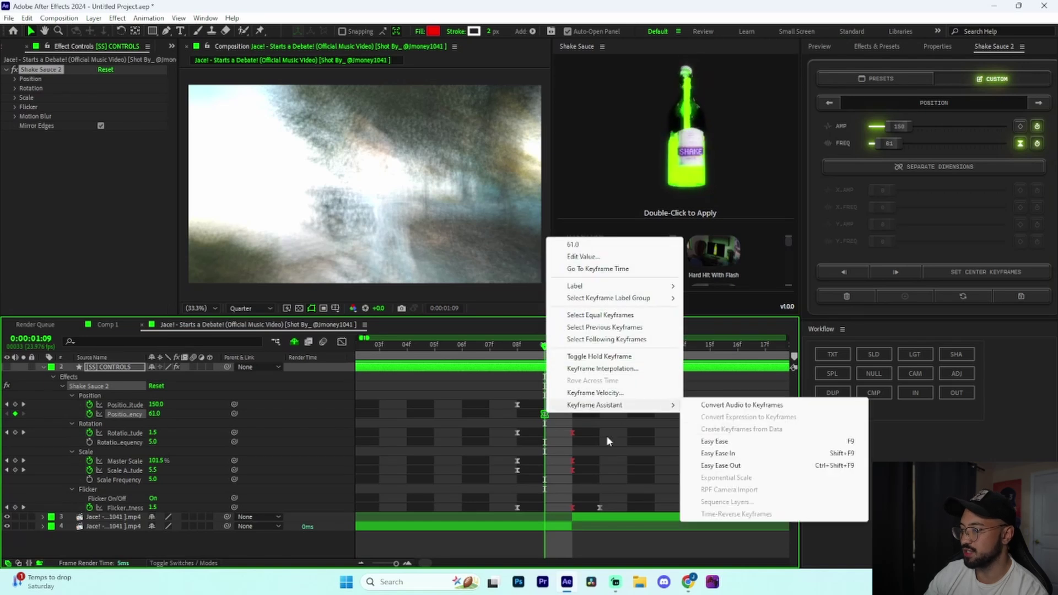
{"action": "left_click", "coordinate": [554, 415]}
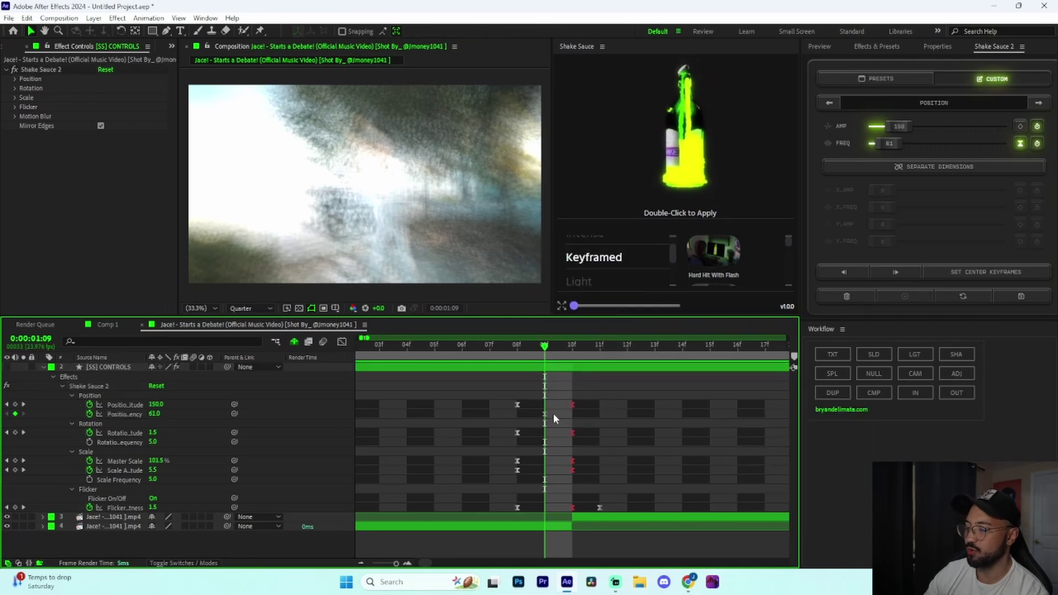